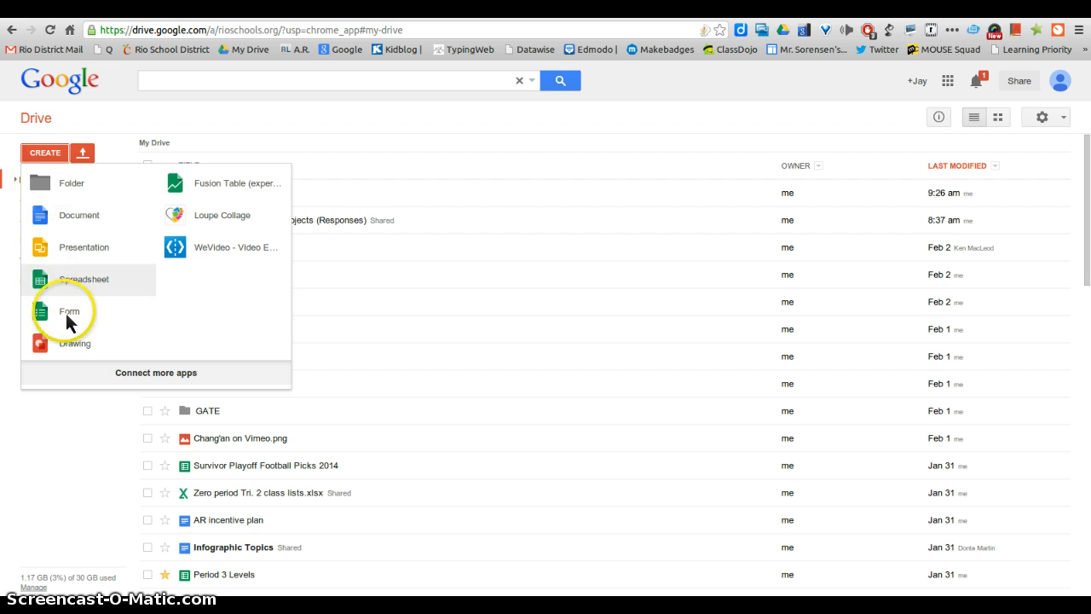
Step: Create a new form titled "Sample" with the Espresso theme
left_click(70, 316)
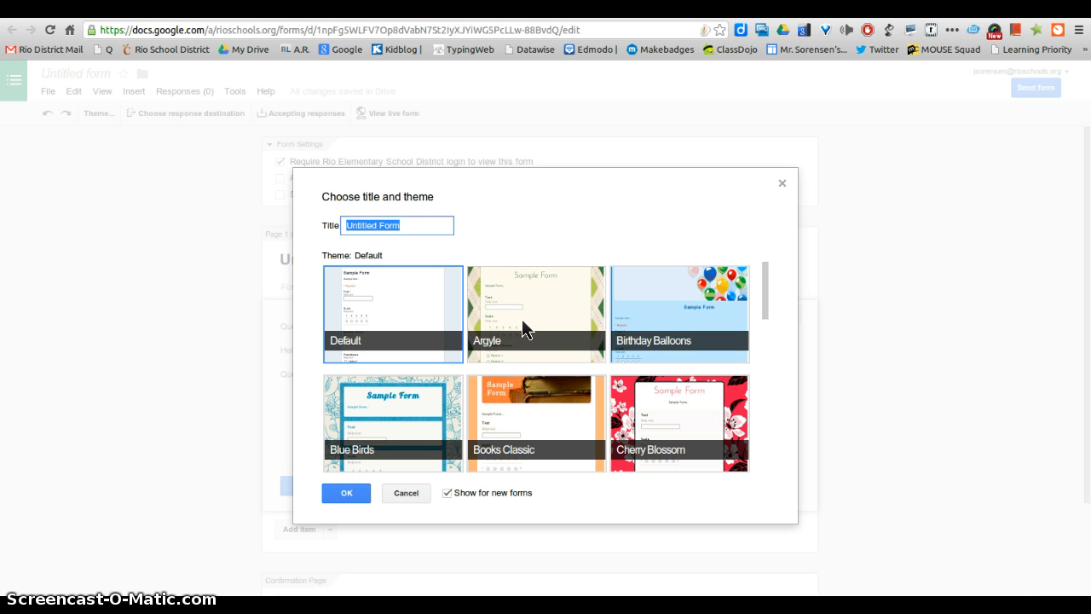
type("Sample")
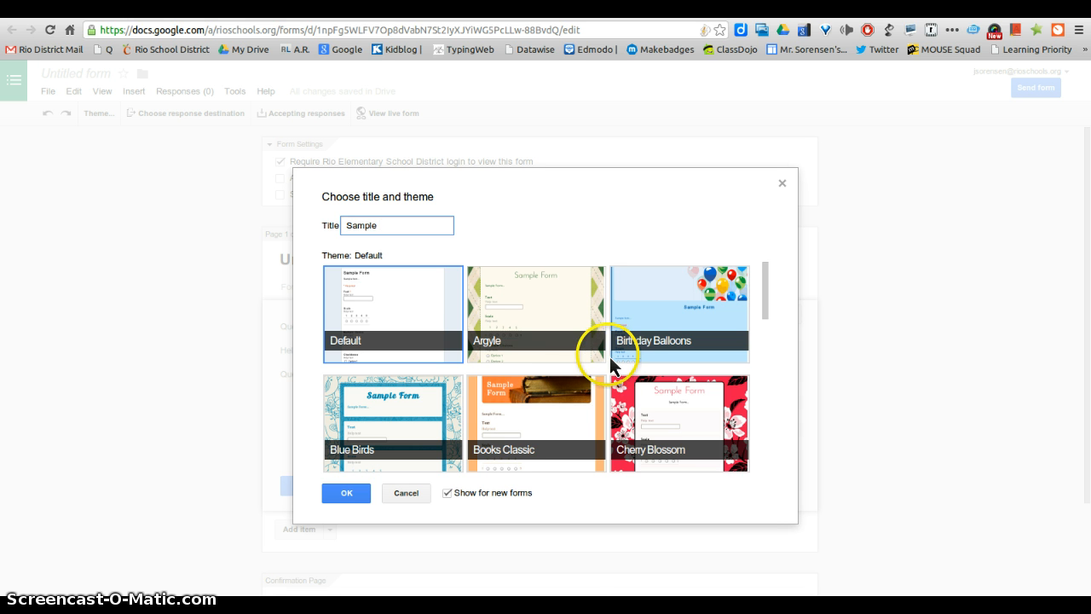
scroll(614, 363, "down", 2)
scroll(665, 345, "down", 1)
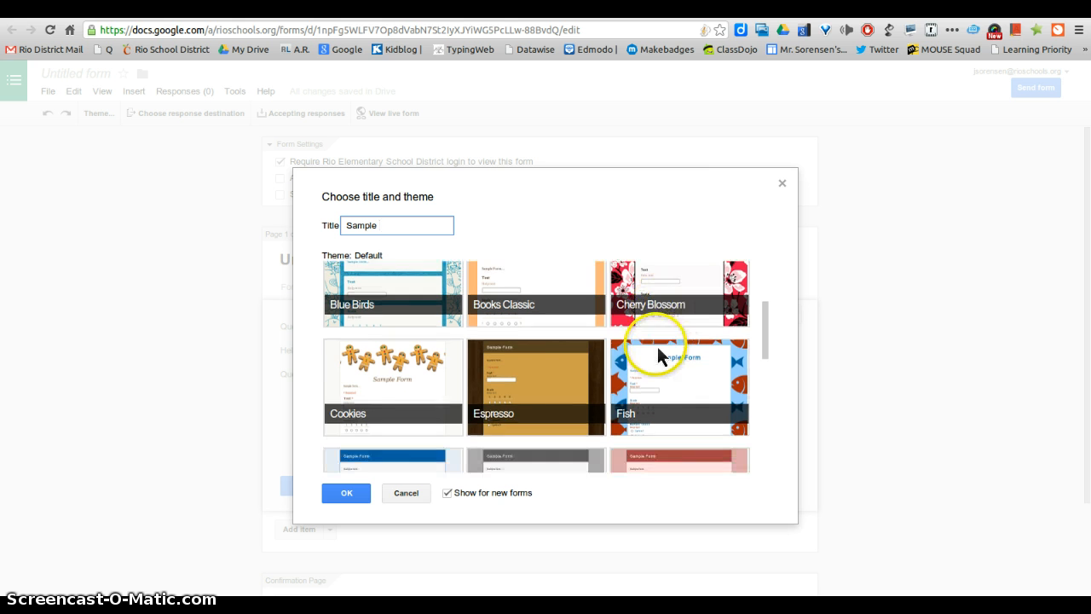
scroll(527, 380, "down", 1)
left_click(523, 365)
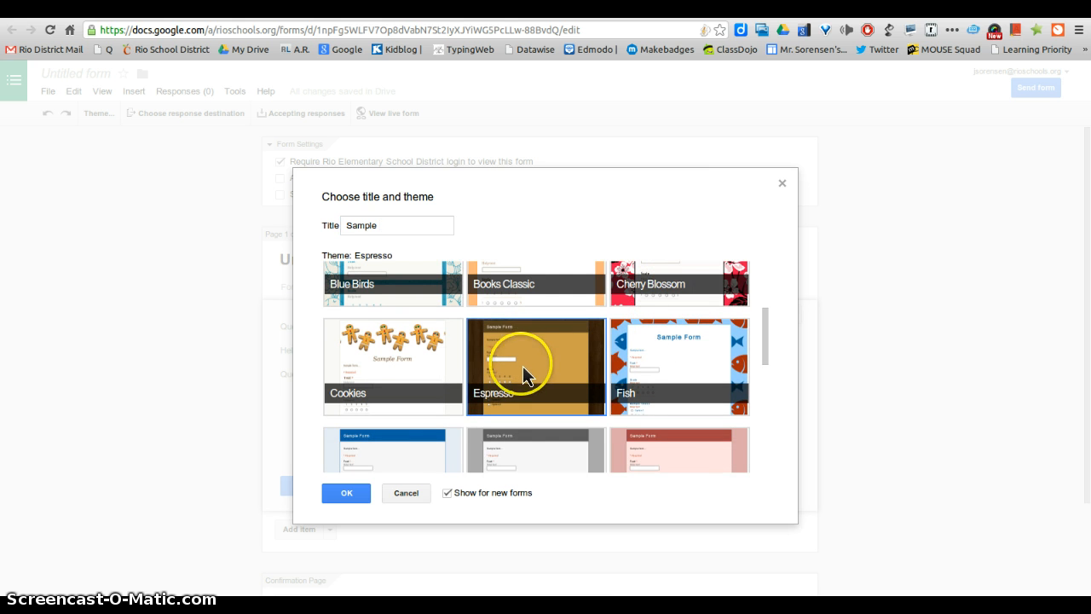
left_click(360, 498)
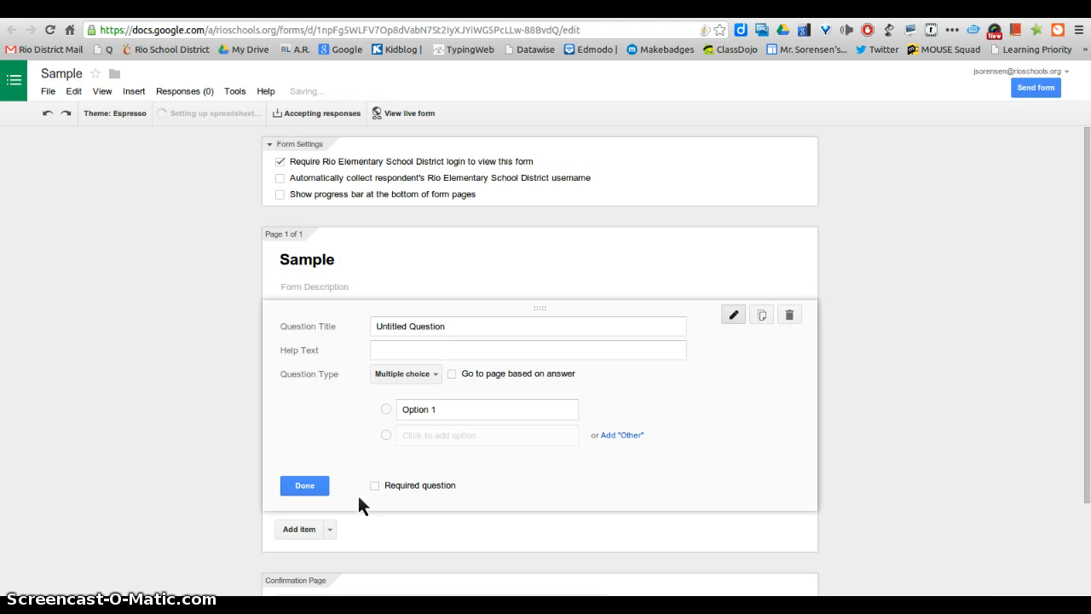
Step: Set the first question's title to "What is your favorite color?"
left_click(309, 254)
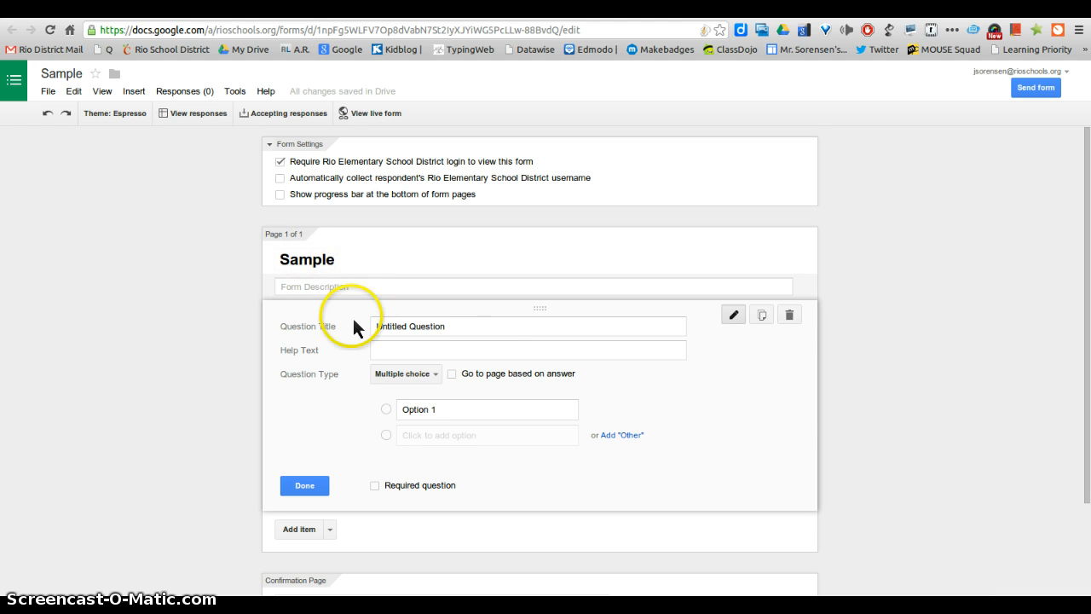
left_click_drag(455, 325, 375, 326)
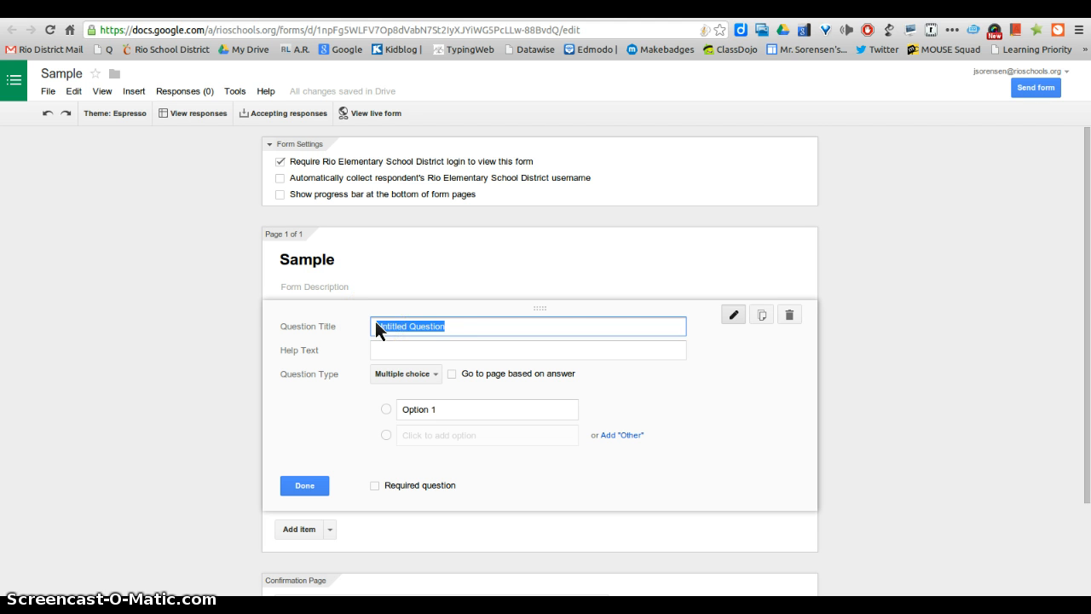
type("What is your favorite color")
type("?")
left_click(459, 349)
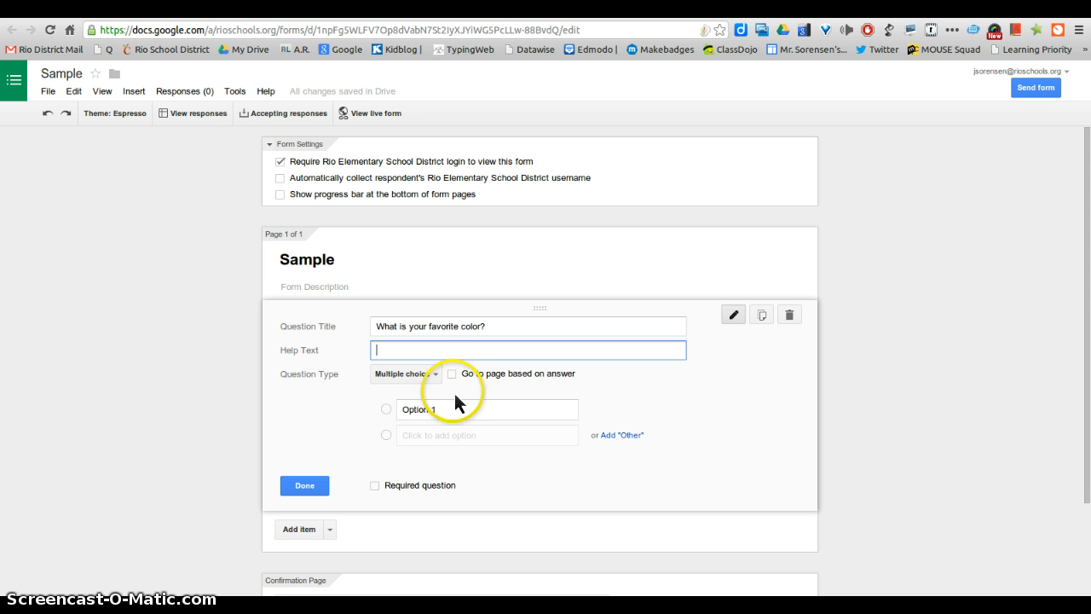
Step: Try the question as Text, Paragraph text and Multiple choice, adding a second answer option to the multiple-choice version
left_click(435, 380)
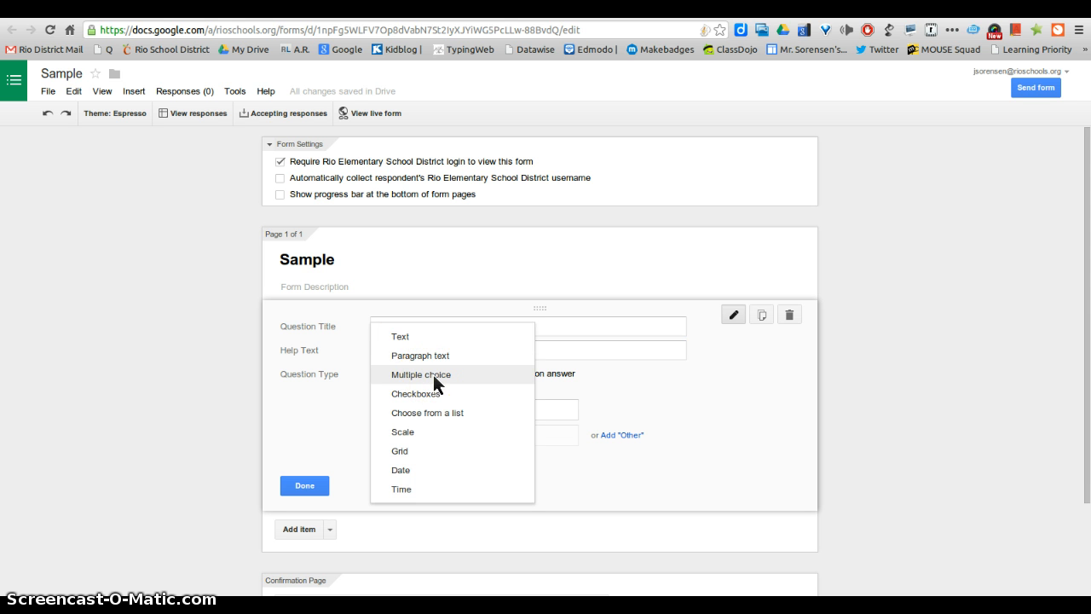
left_click(412, 339)
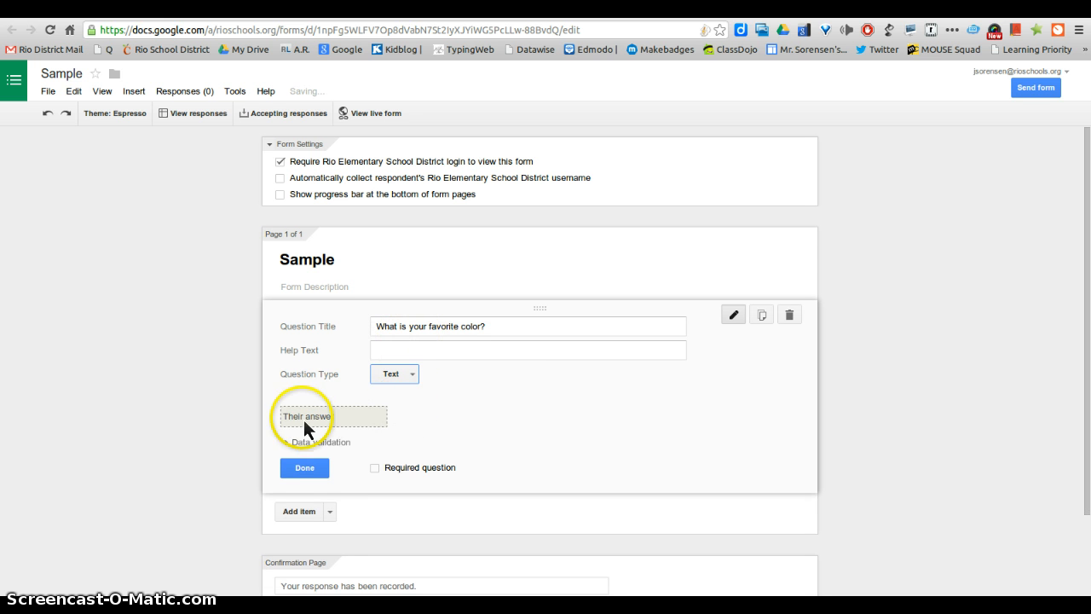
left_click(415, 378)
left_click(419, 396)
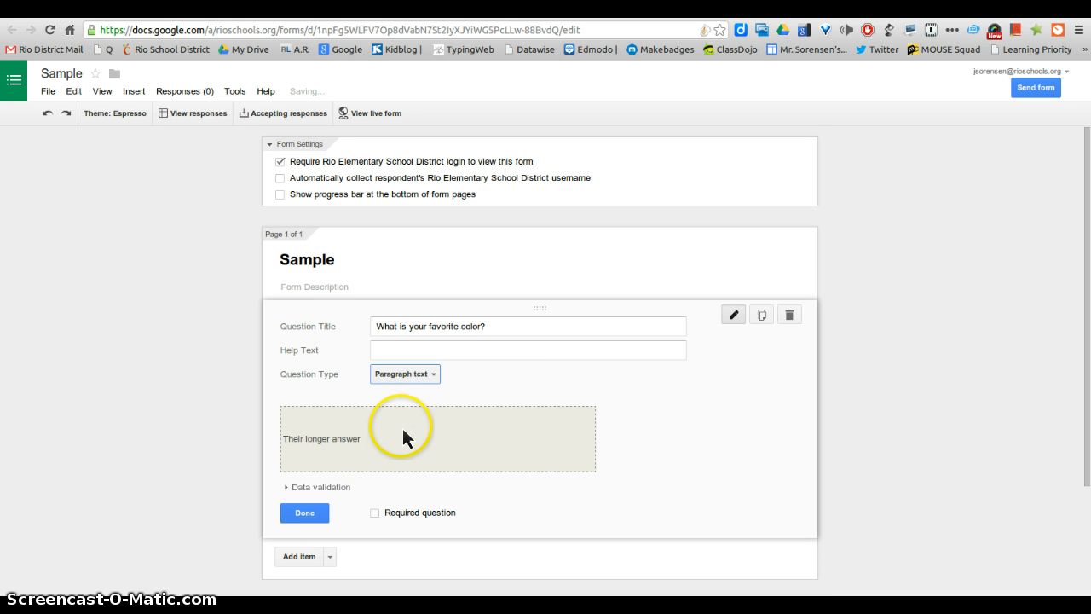
left_click(435, 378)
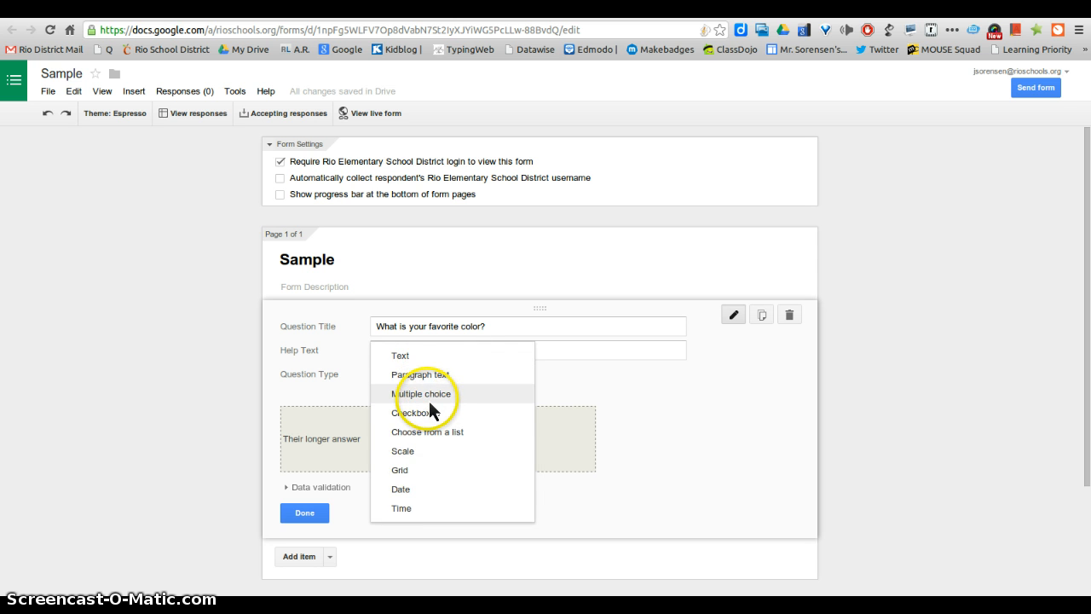
left_click(429, 398)
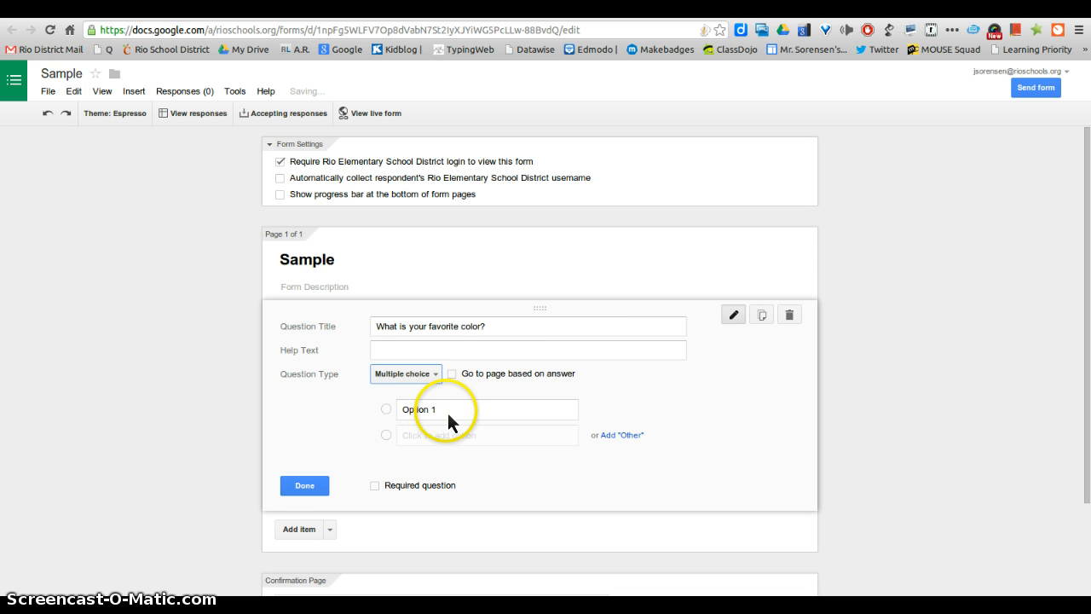
left_click(447, 410)
left_click(442, 434)
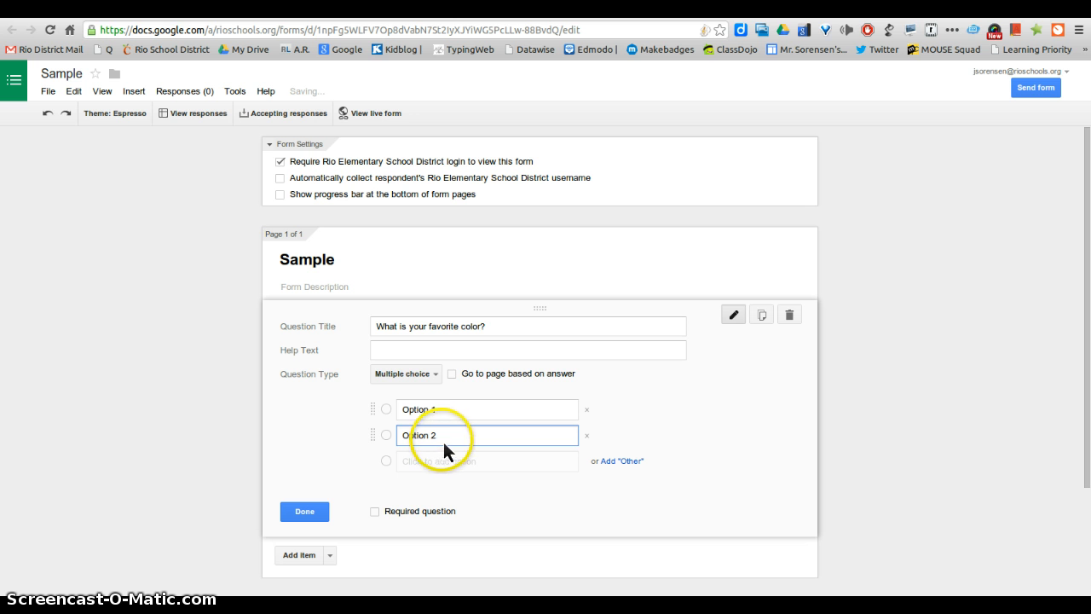
Step: Try the Choose from a list, Checkboxes and Scale types for the favorite color question
left_click(436, 375)
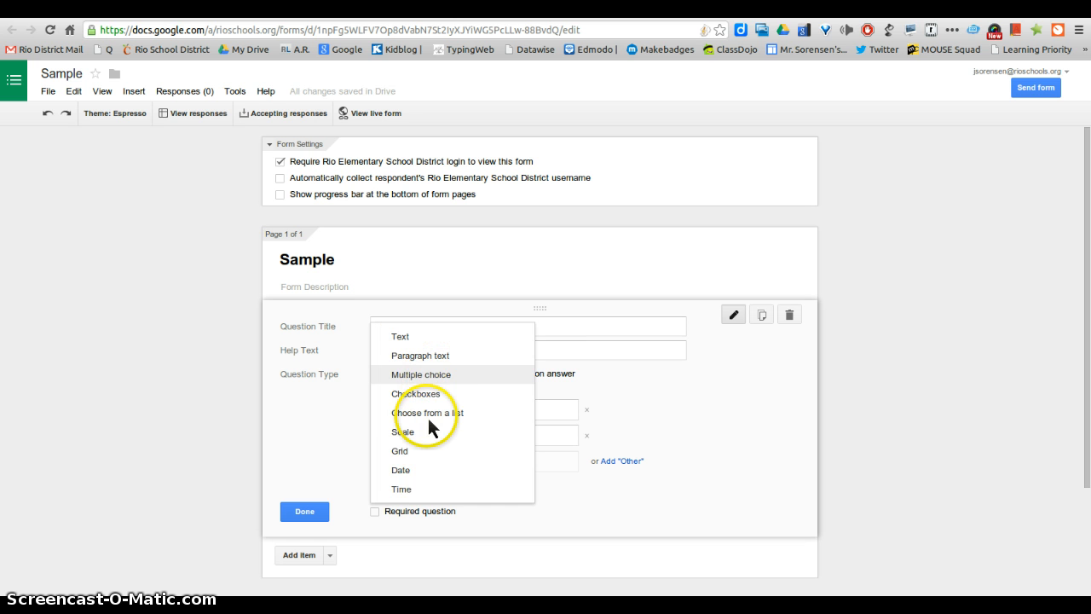
left_click(428, 415)
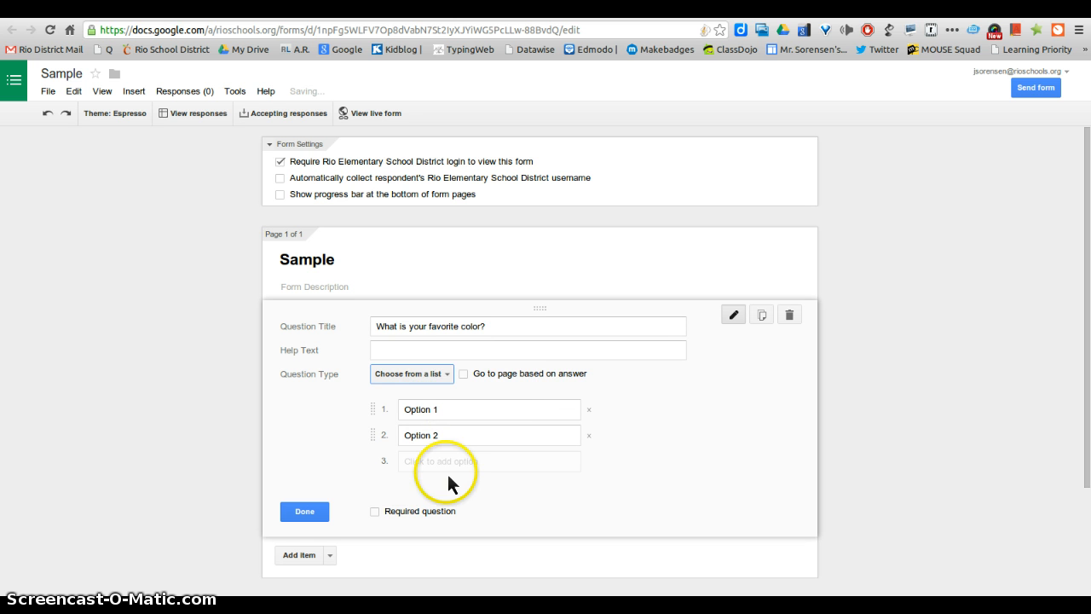
left_click(438, 377)
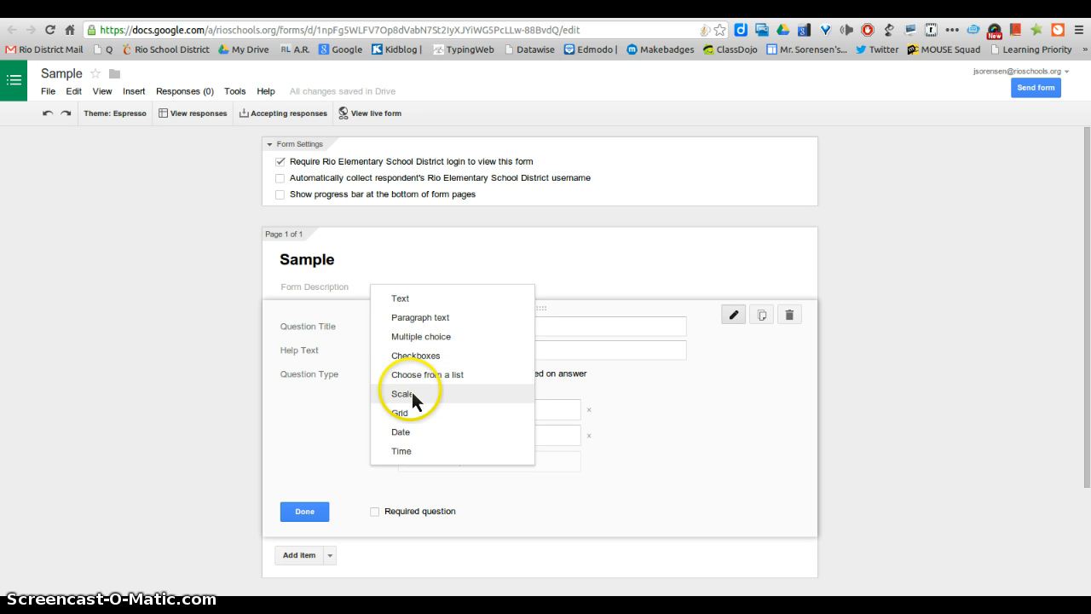
left_click(415, 356)
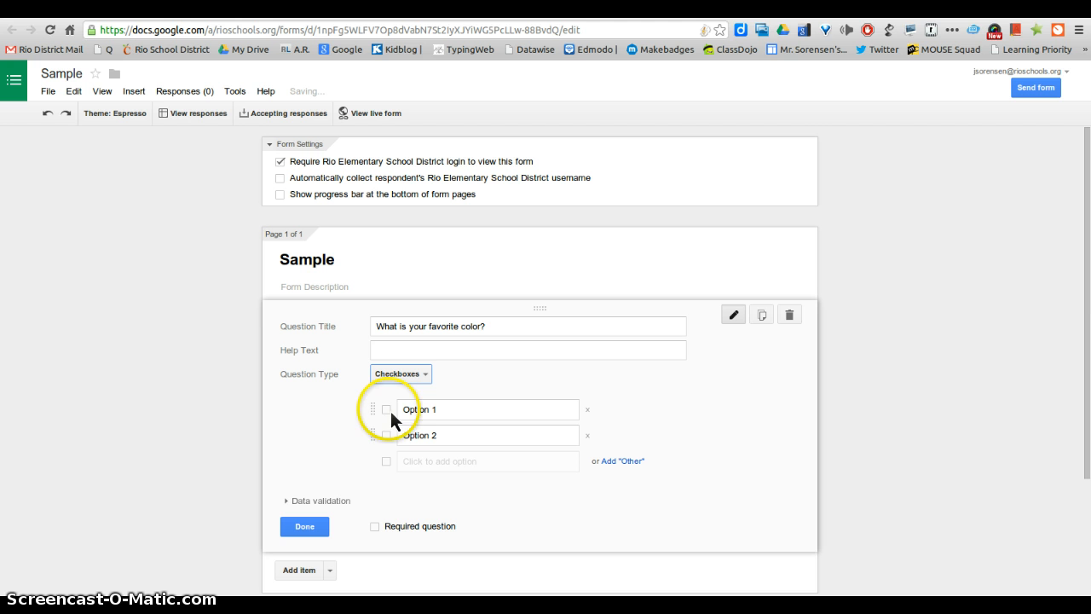
left_click(417, 373)
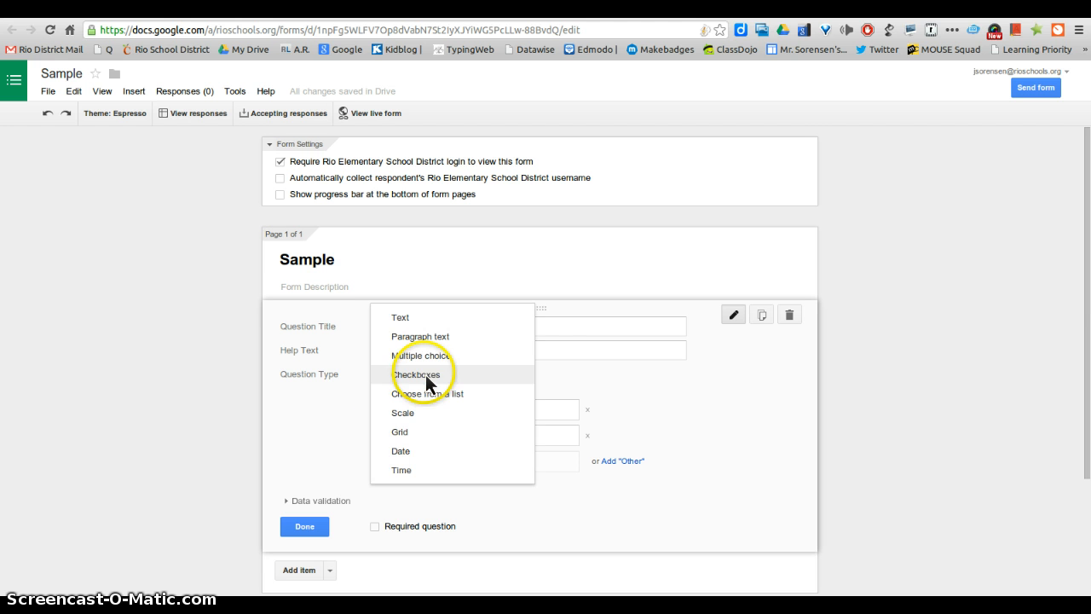
left_click(402, 414)
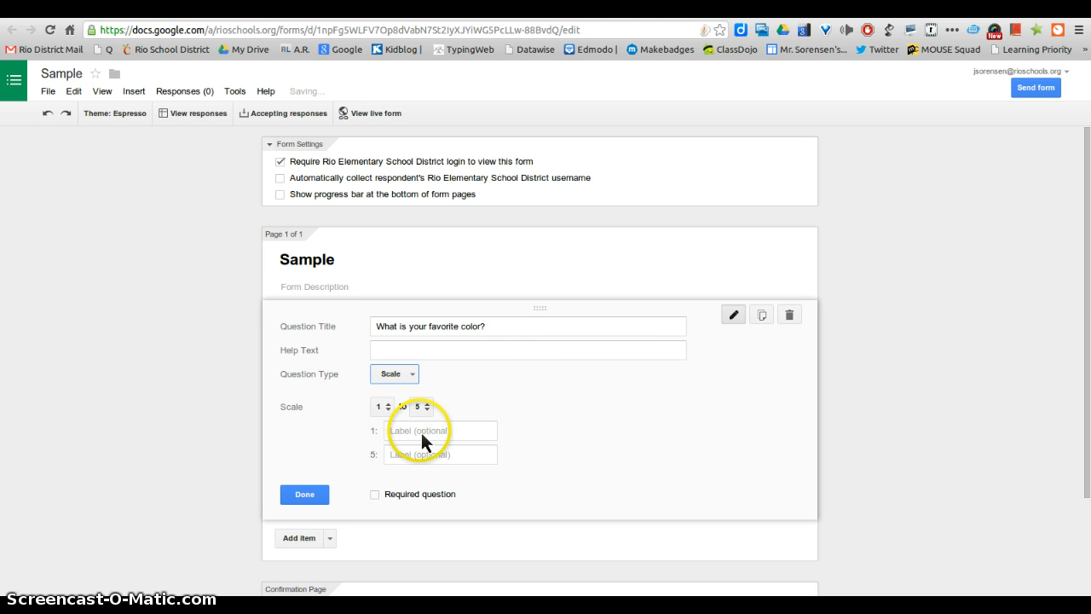
Step: Try the Grid, Date and Time types for the question and return it to Multiple choice
left_click(416, 375)
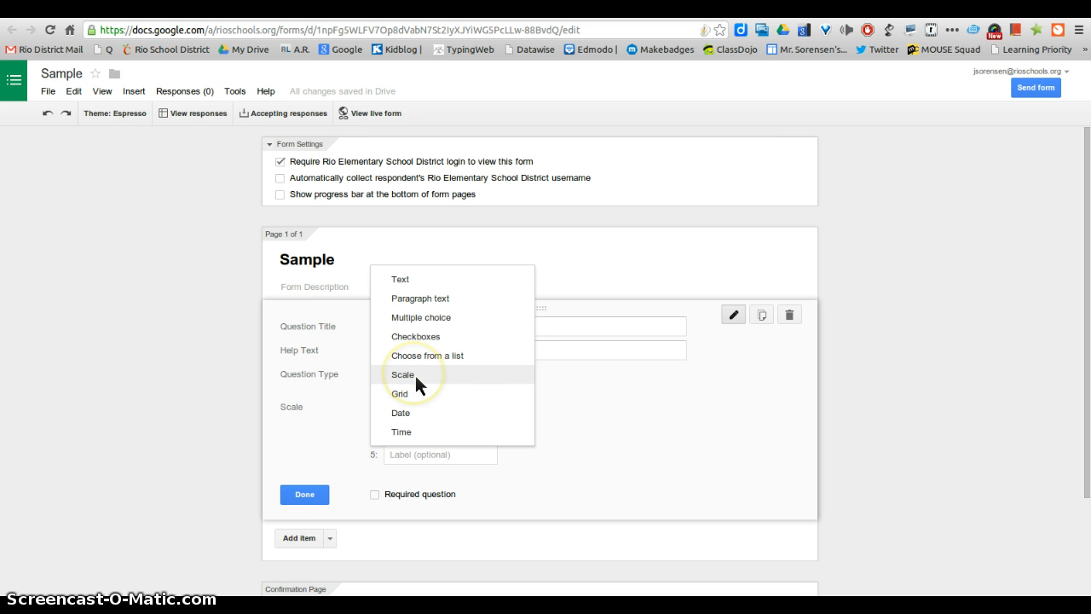
left_click(404, 395)
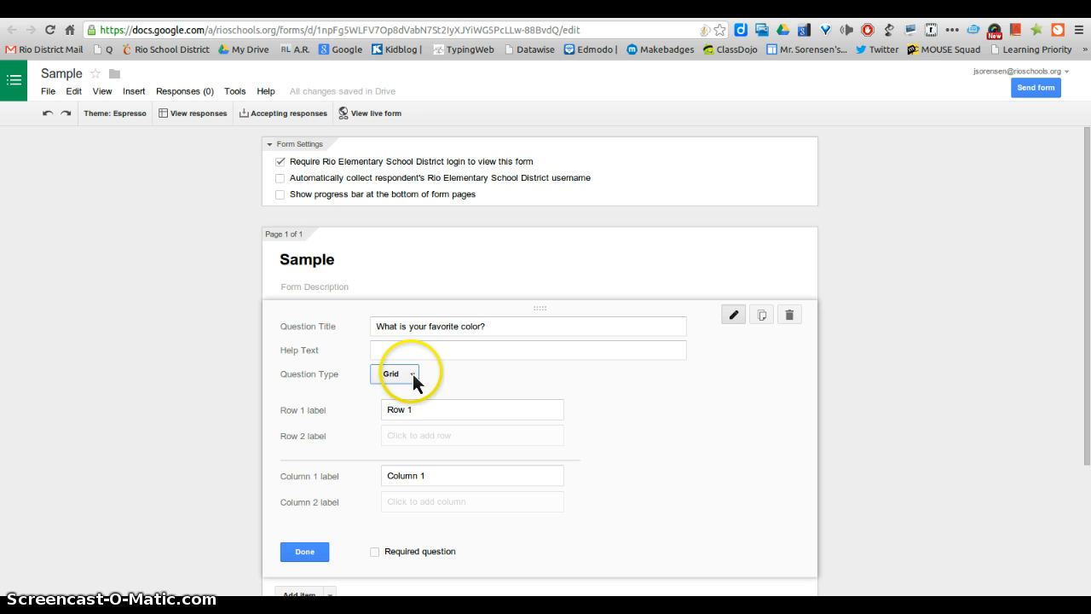
left_click(412, 375)
left_click(410, 397)
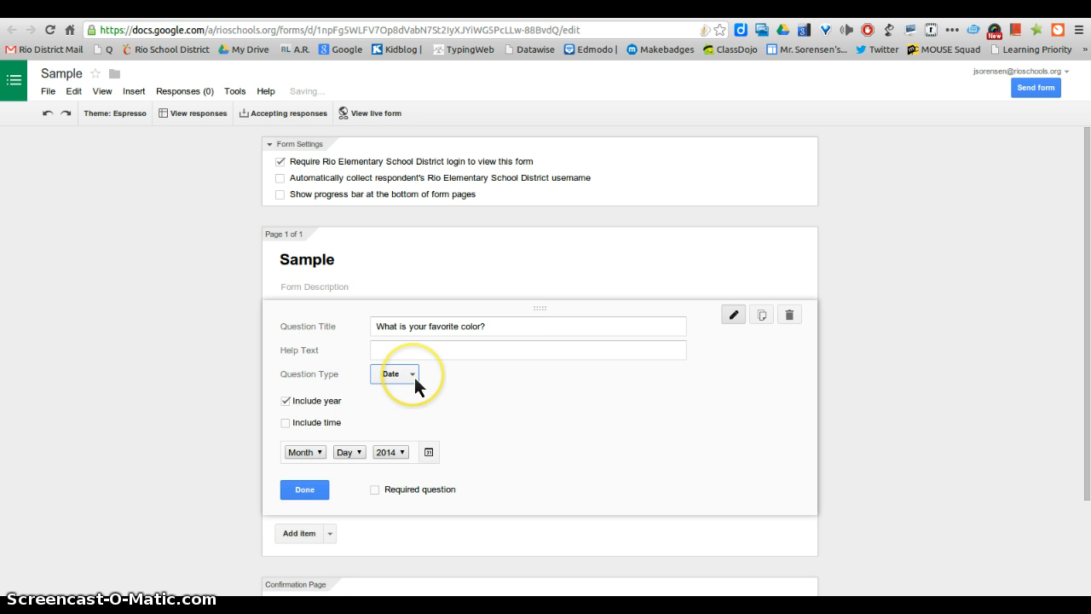
left_click(415, 377)
left_click(411, 395)
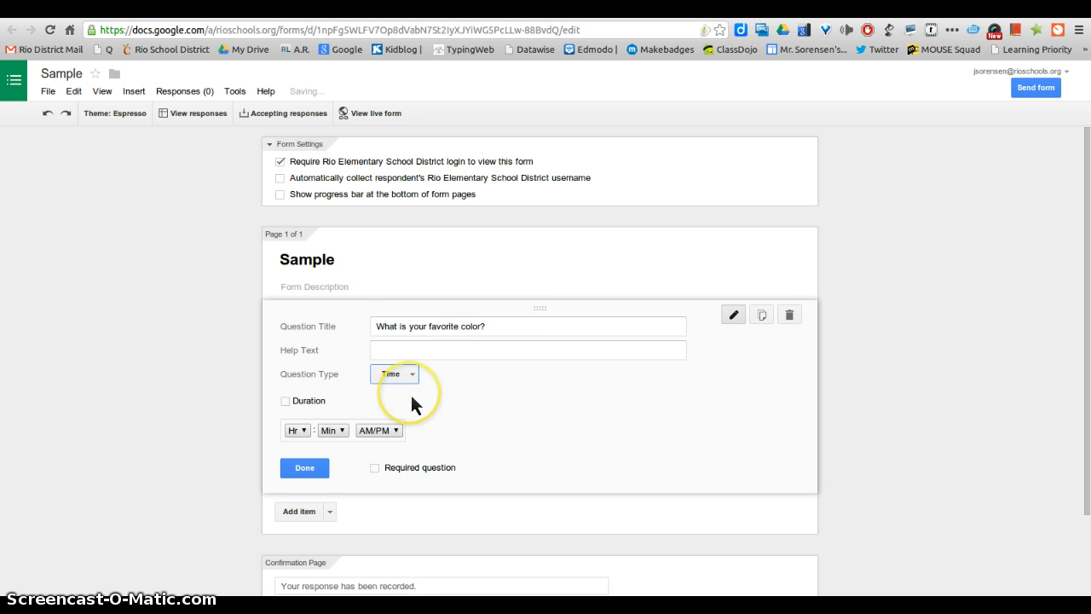
left_click(415, 376)
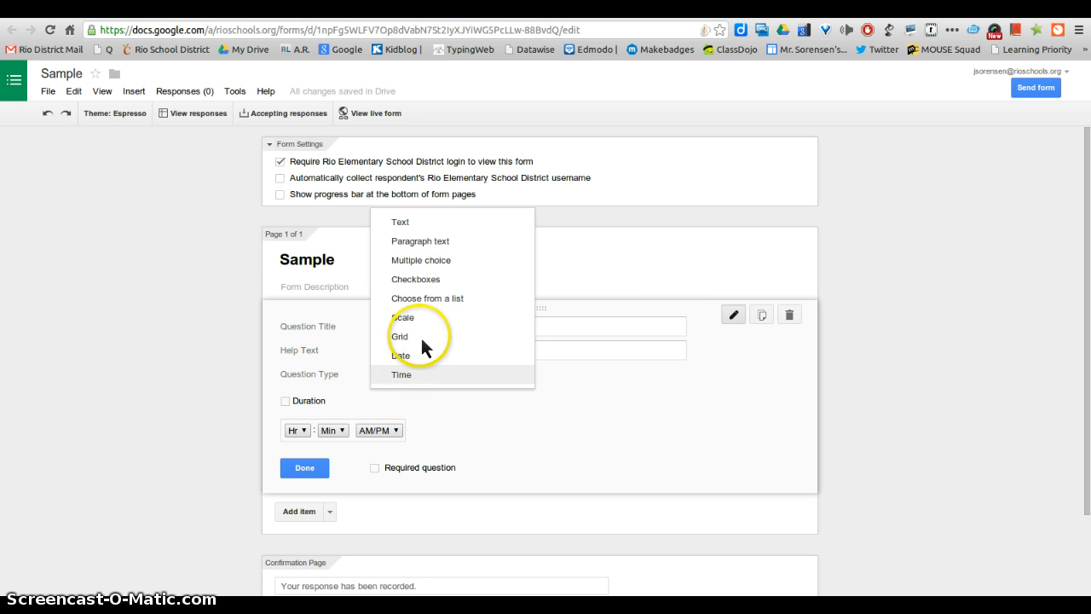
left_click(415, 267)
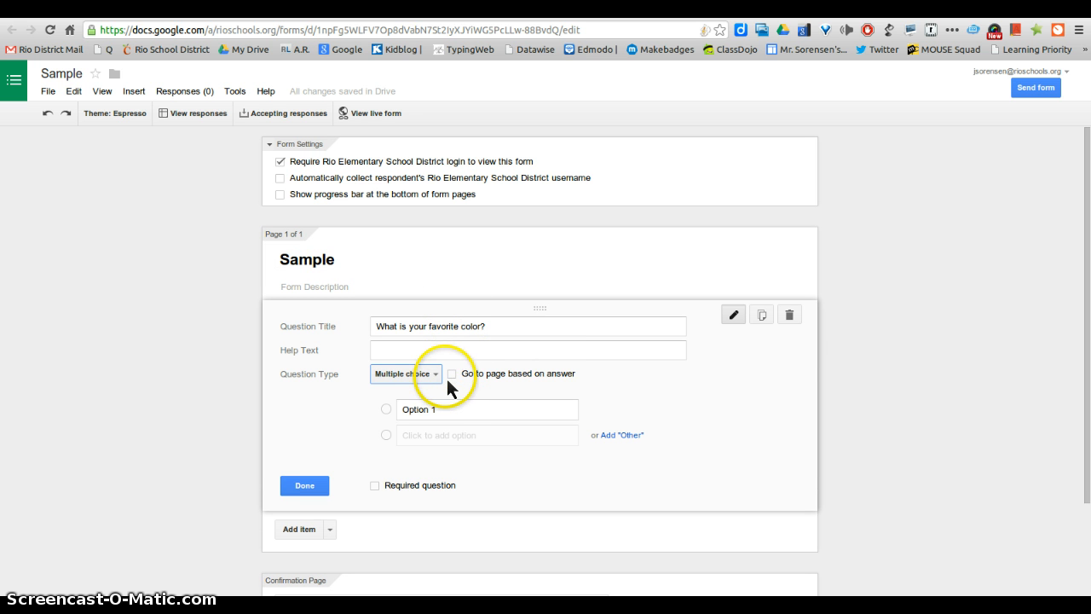
Step: Enter Red, Blue, Purple, Pink and Other as the answer options of the favorite color question
left_click(436, 410)
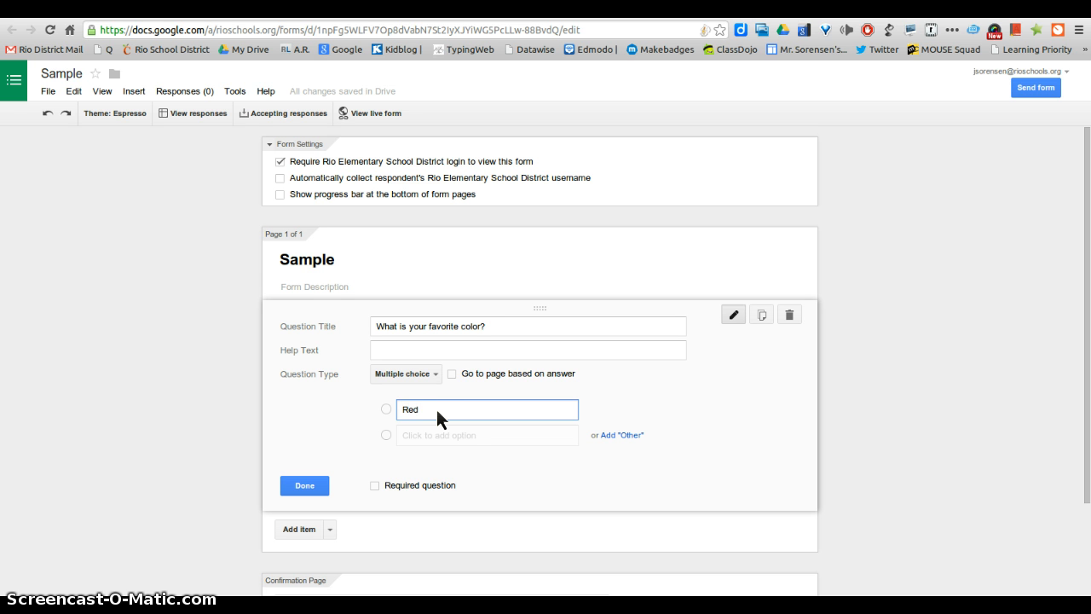
key("Return")
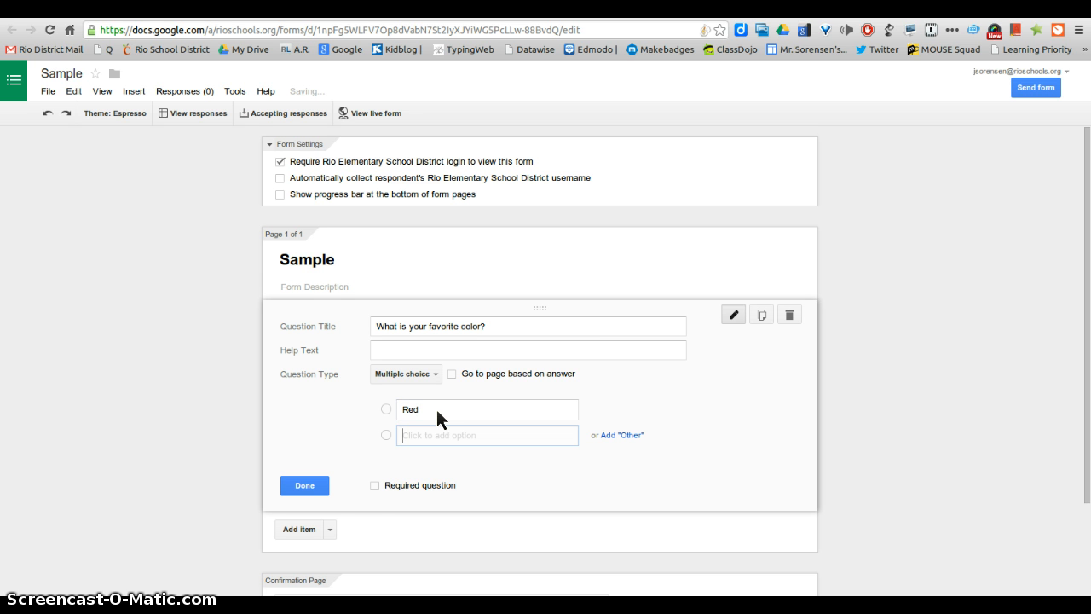
type("Blue")
key("Tab")
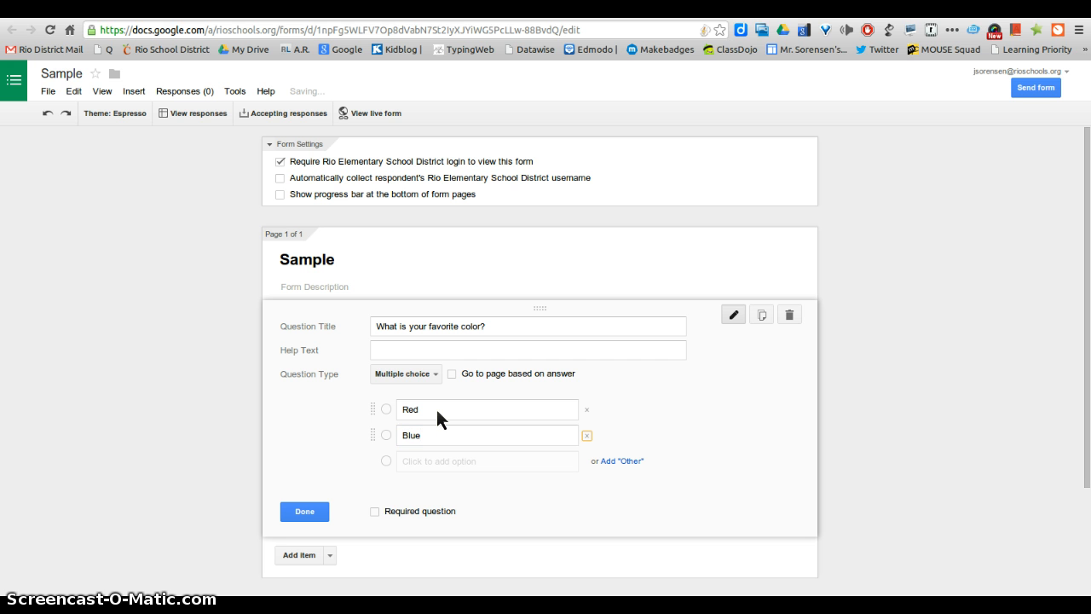
key("Tab")
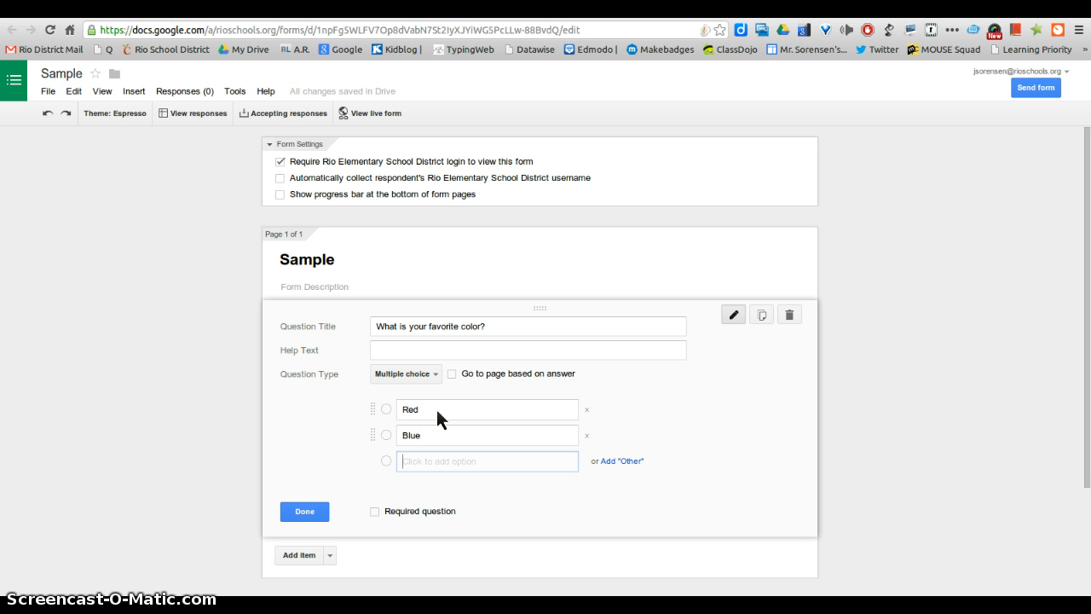
type("Purple")
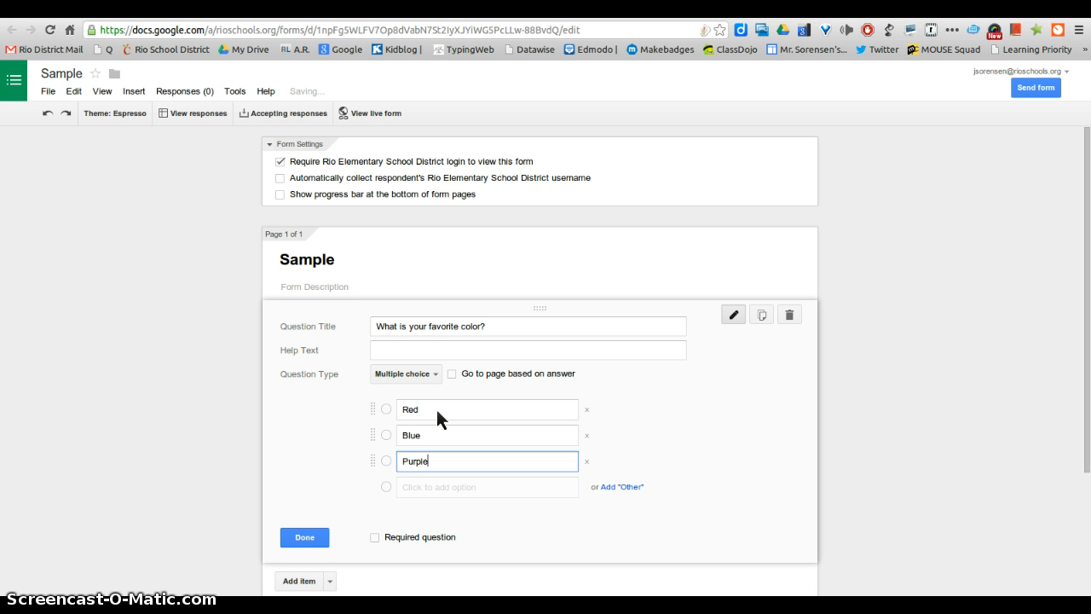
key("Tab")
key("Tab")
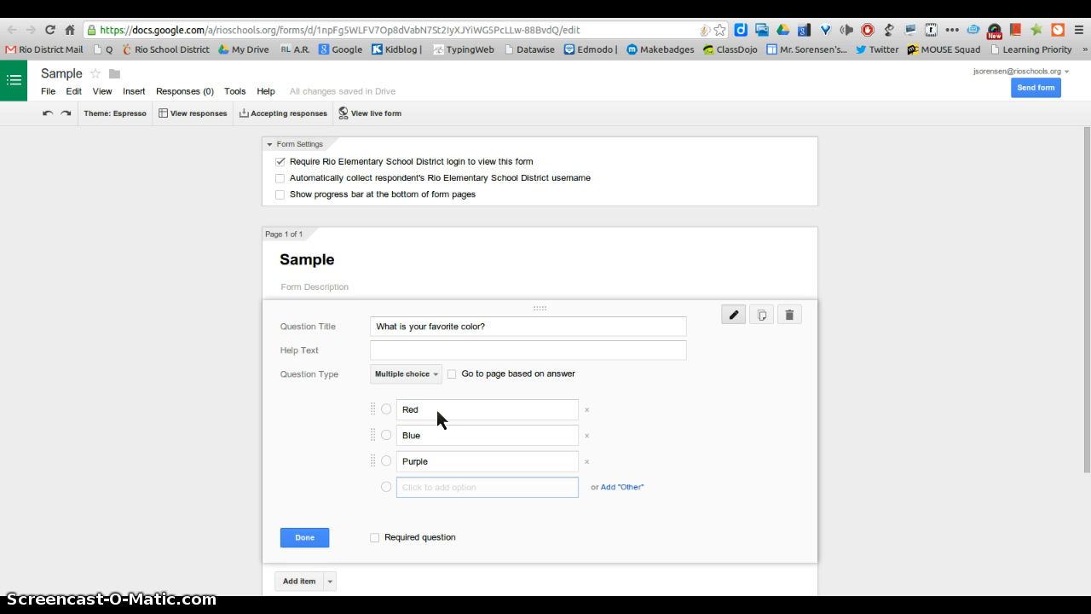
type("Pink")
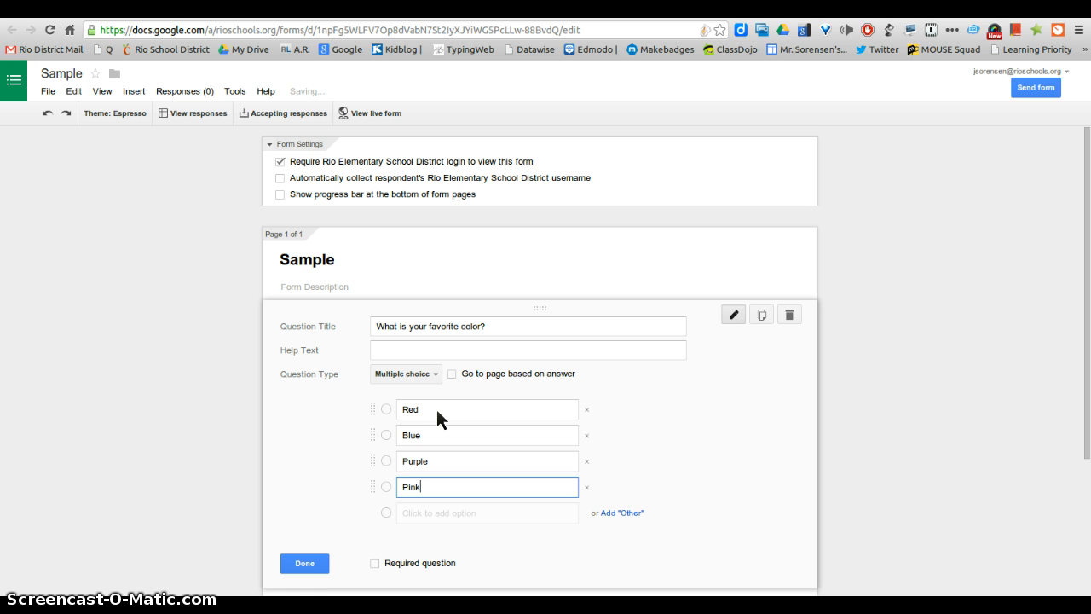
key("Tab")
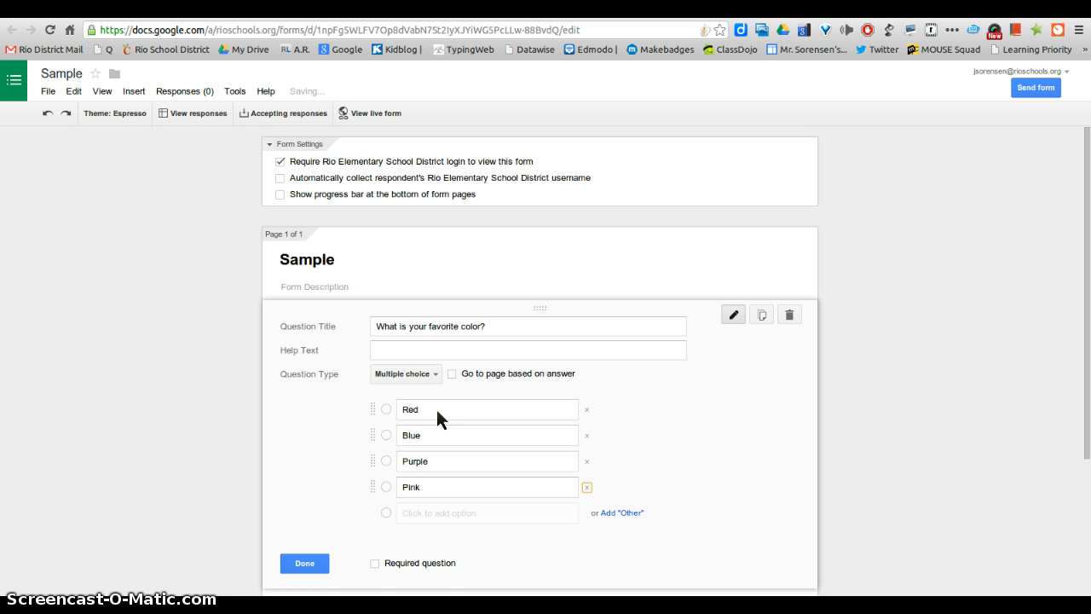
key("Tab")
type("Other")
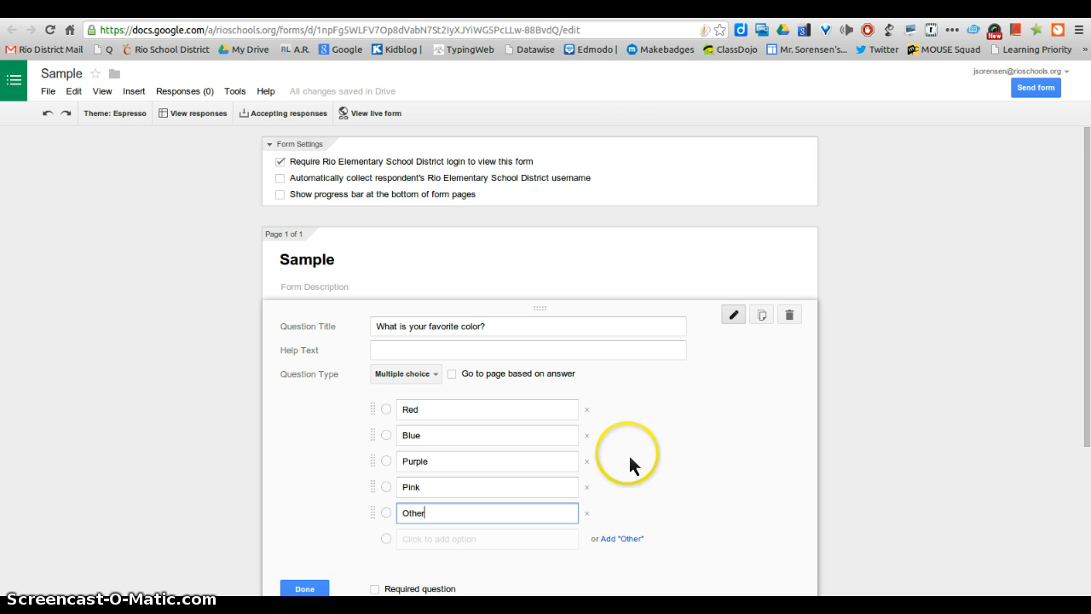
Step: Remove the typed Other answer from the favorite color question and add the built-in "Other" option with a free-text field
scroll(622, 473, "down", 1)
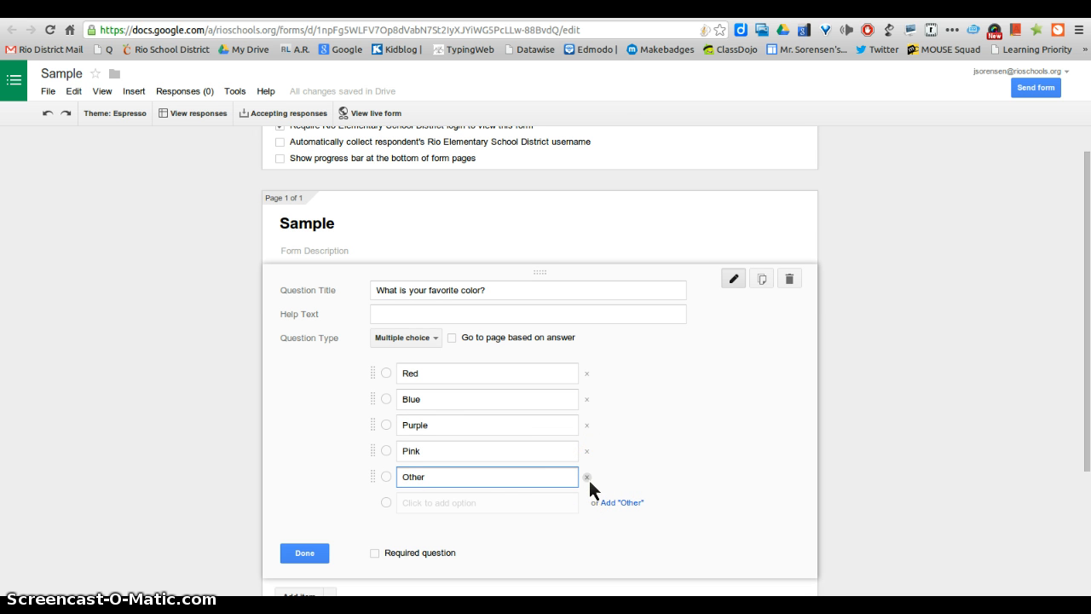
left_click(588, 479)
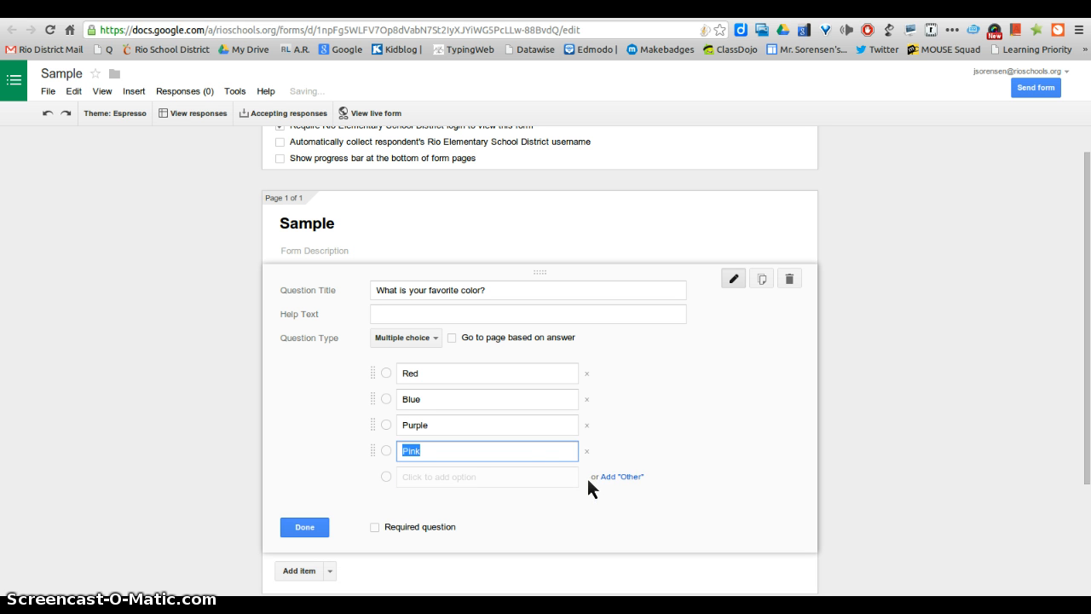
left_click(614, 479)
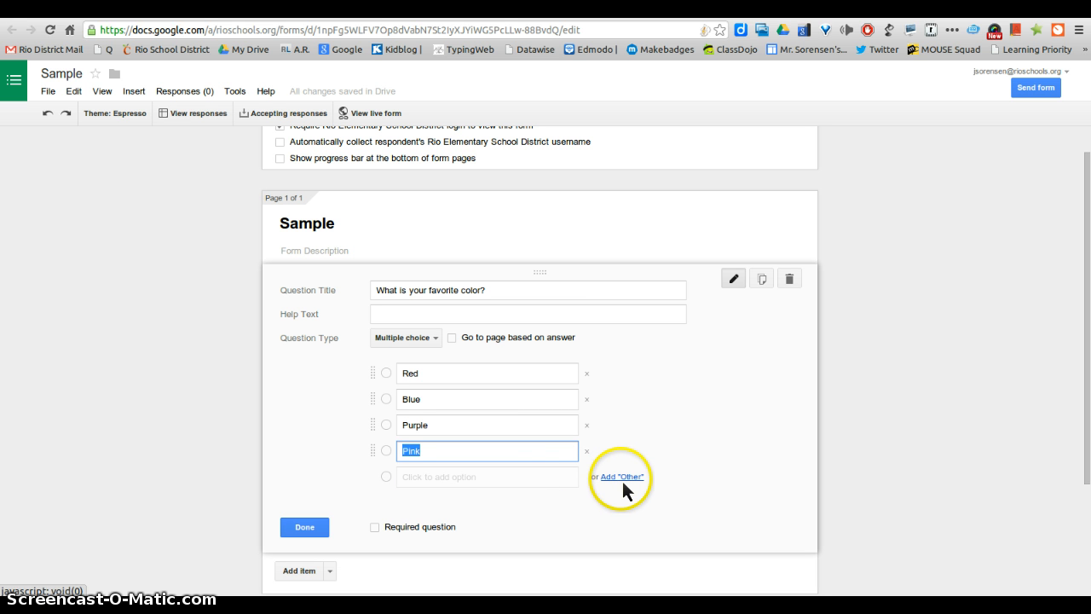
left_click(617, 479)
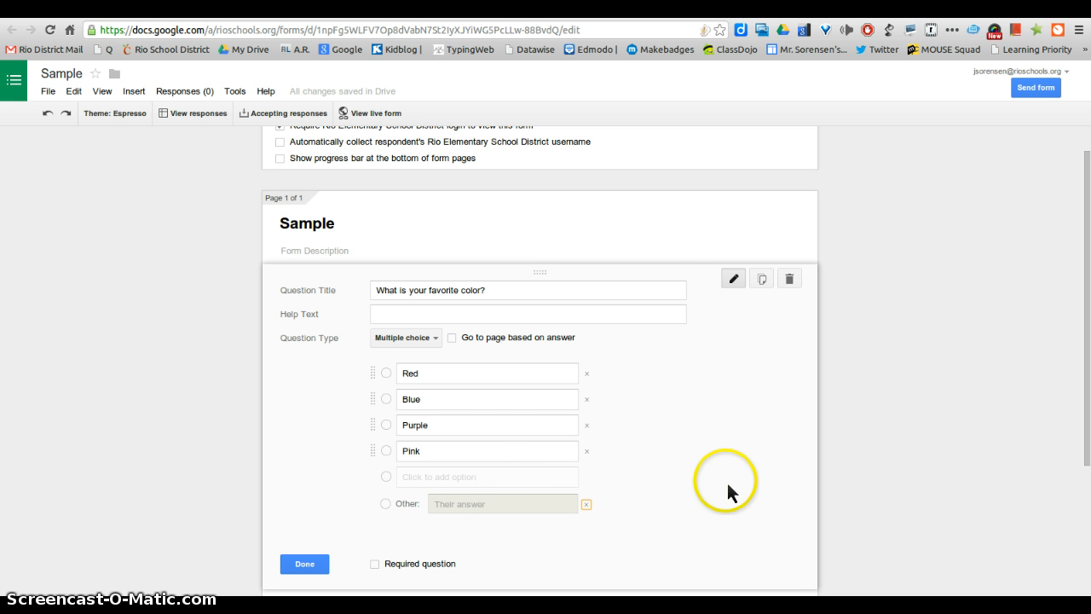
Step: Make the favorite color question required and finish editing it
scroll(726, 480, "down", 1)
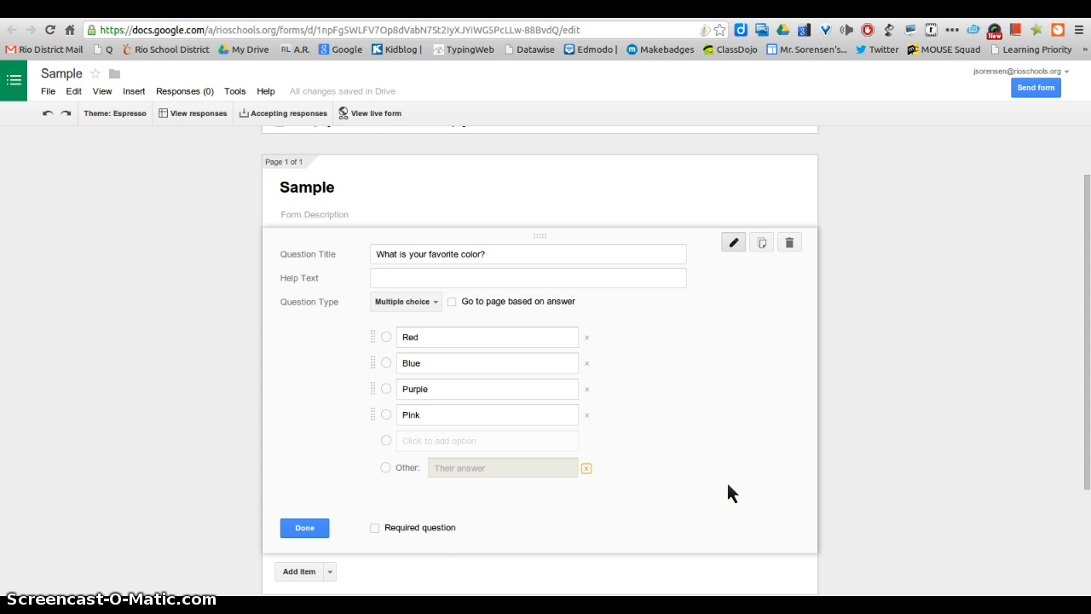
left_click(376, 530)
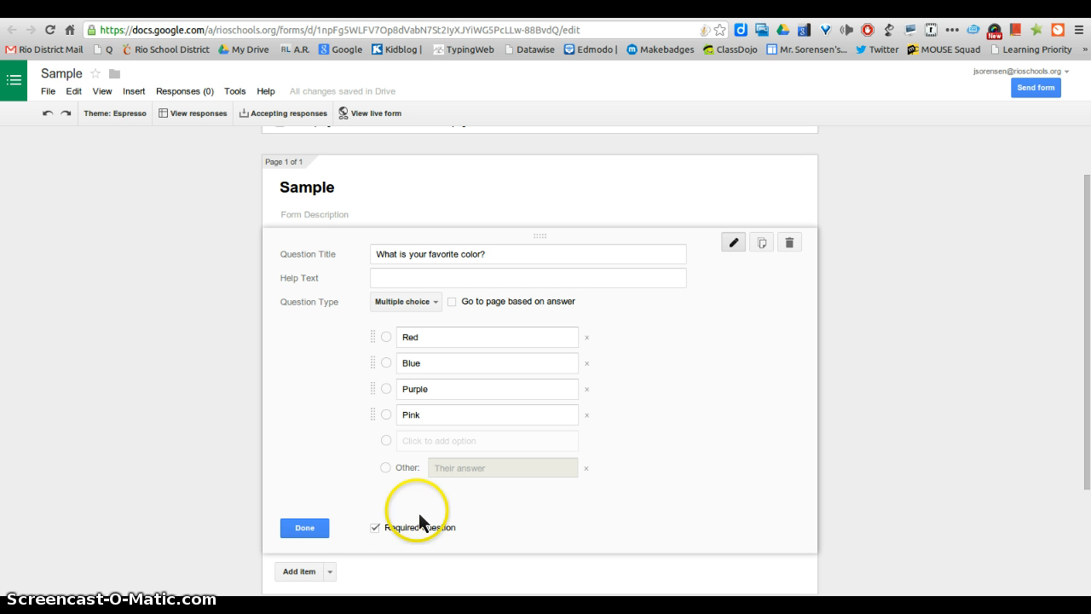
left_click(301, 529)
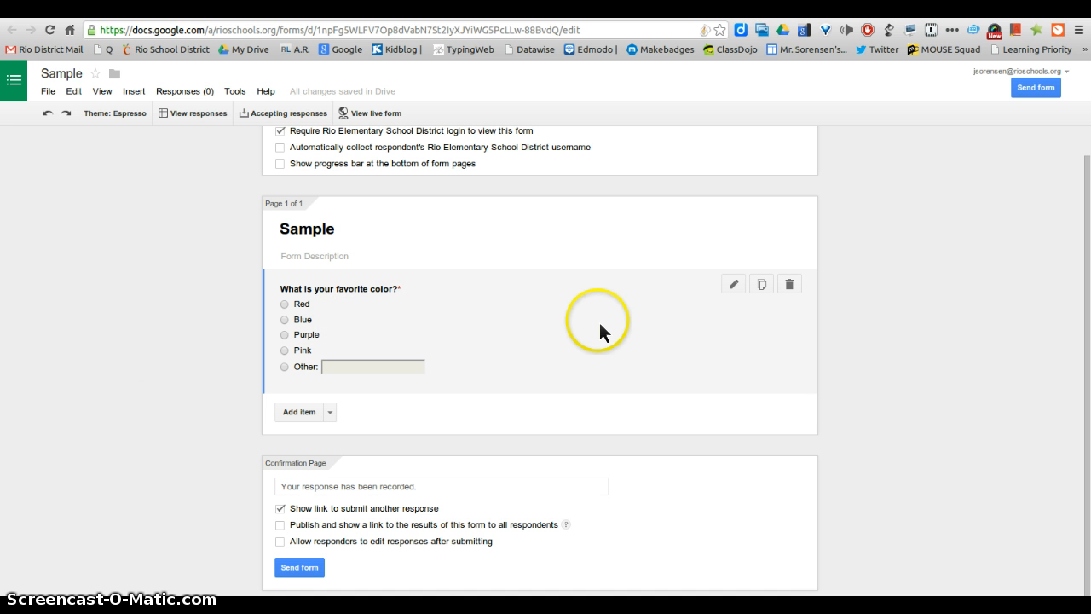
left_click(733, 284)
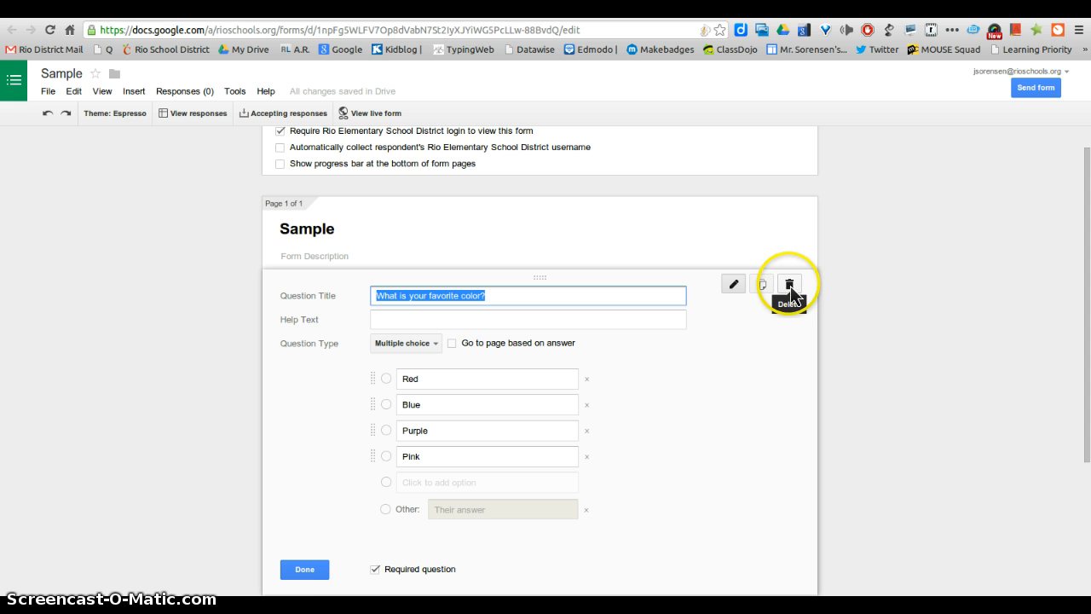
left_click(304, 569)
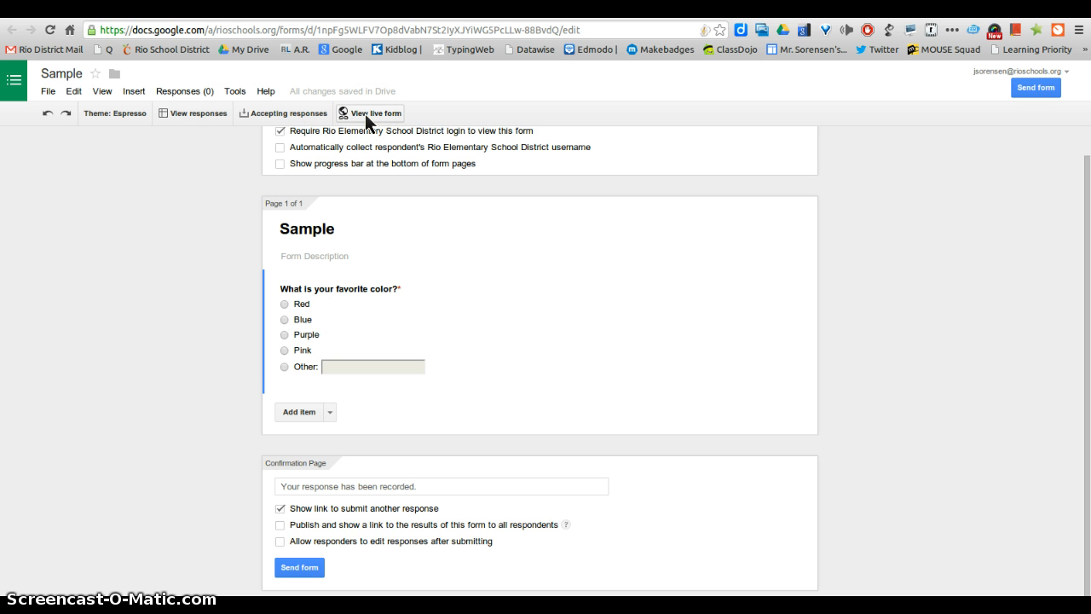
Step: View the live form to check the favorite color question, and return to the form editor
left_click(369, 115)
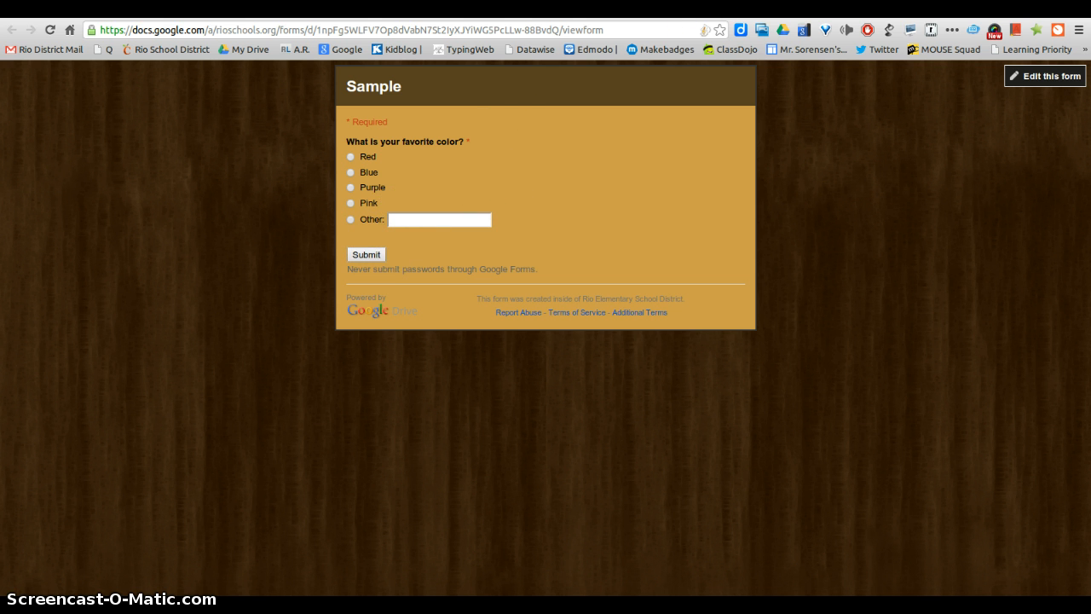
left_click(717, 11)
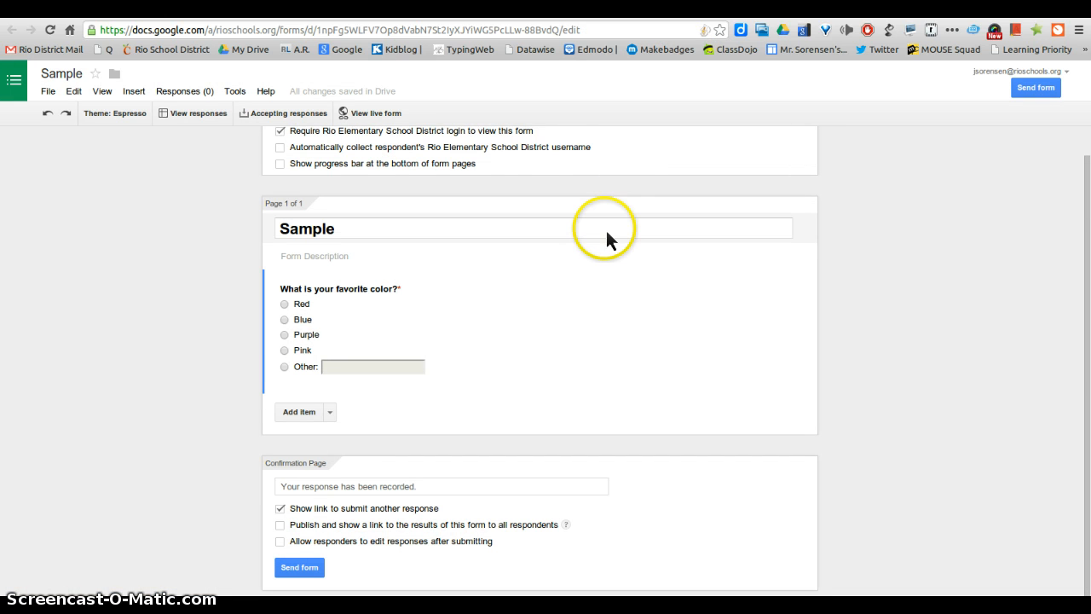
mouse_move(586, 289)
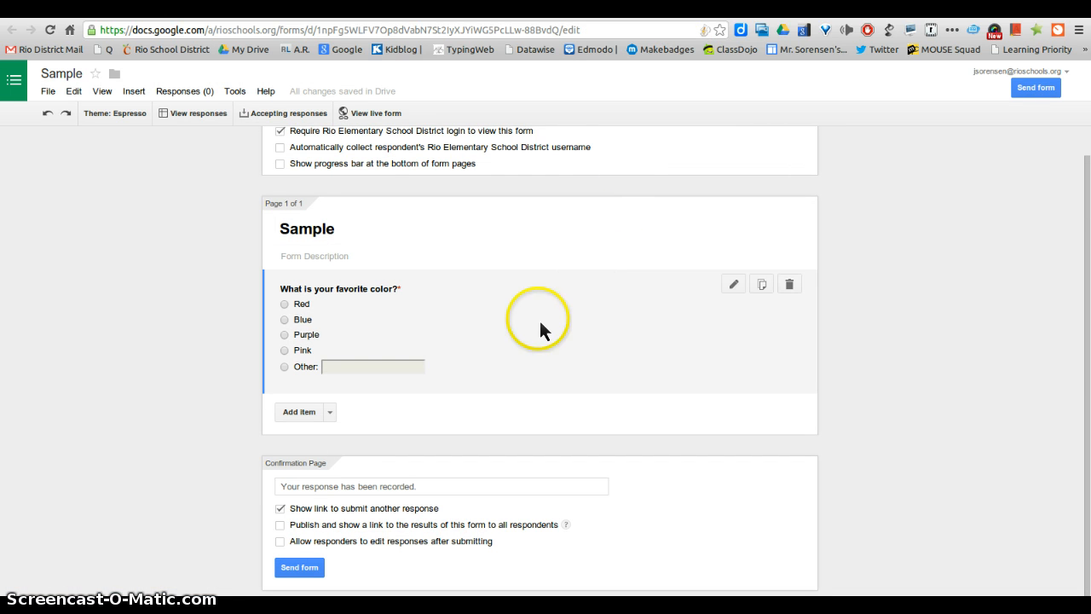
Step: Add a new question below the favorite color question, titled "What is your birth date?"
left_click(308, 416)
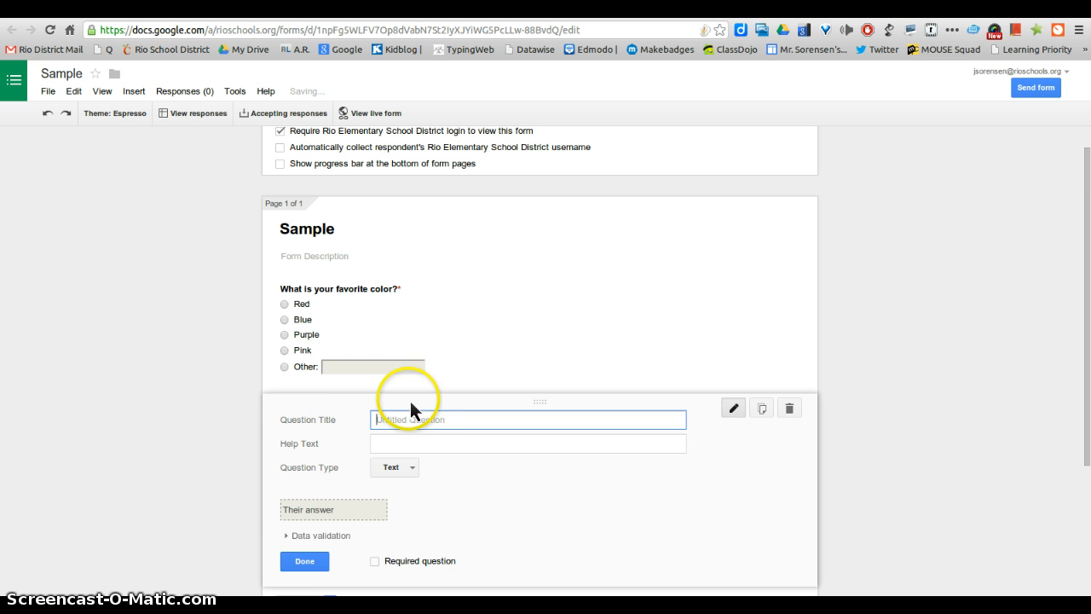
scroll(426, 439, "down", 2)
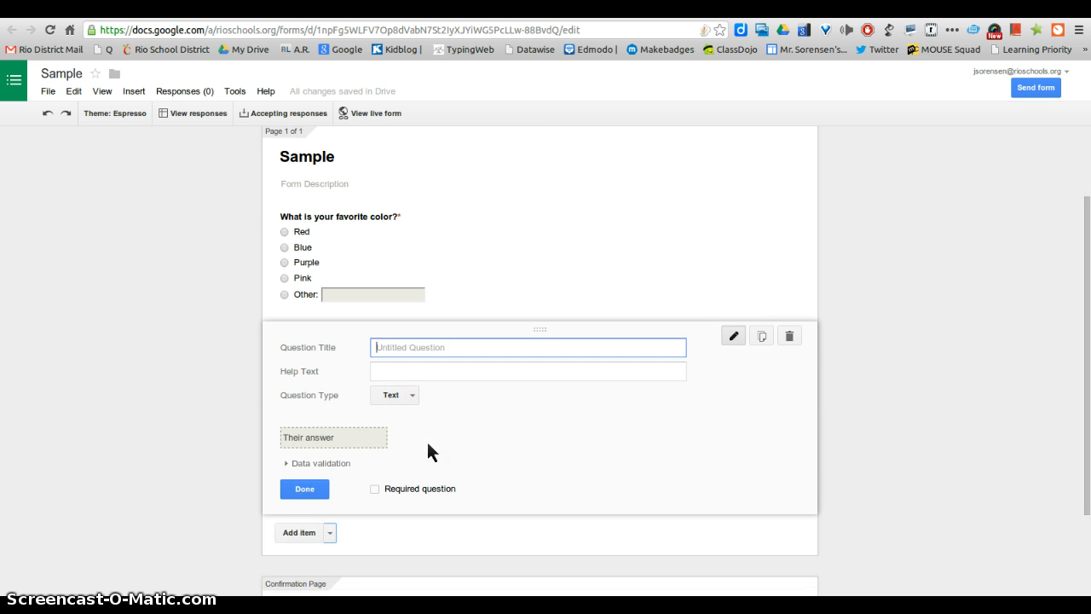
left_click(354, 440)
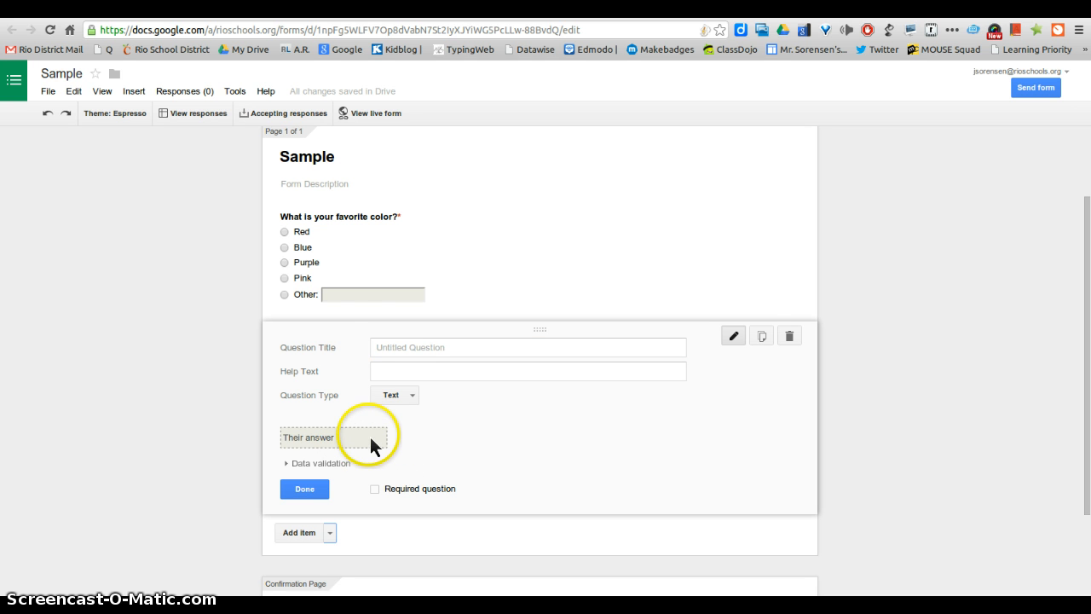
left_click(395, 349)
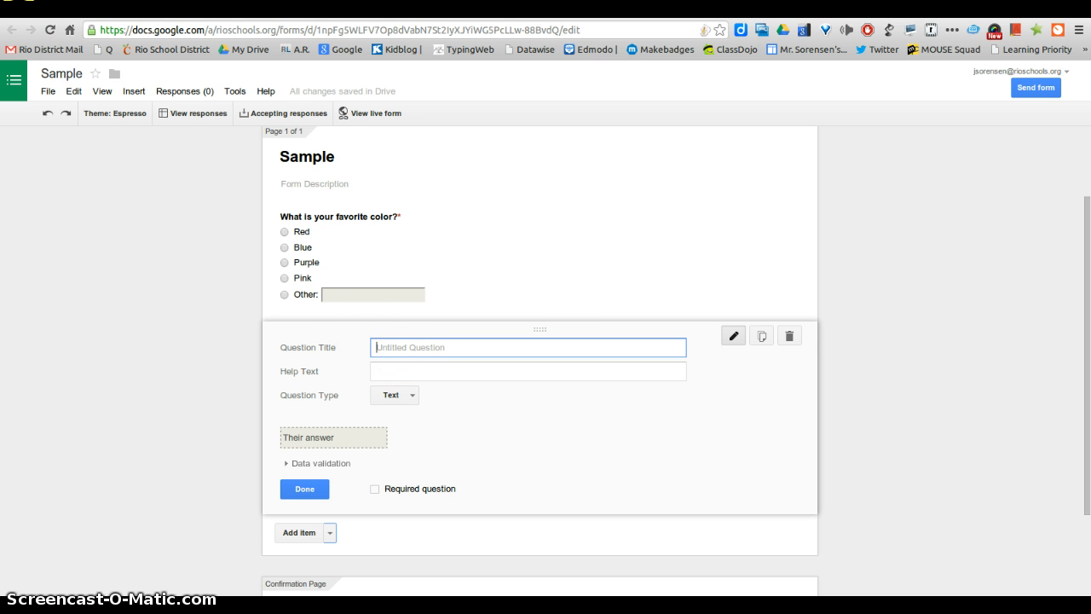
type("What is your birth date?")
Step: Set the birth date question's type to Date, make it required and finish editing it
left_click(413, 394)
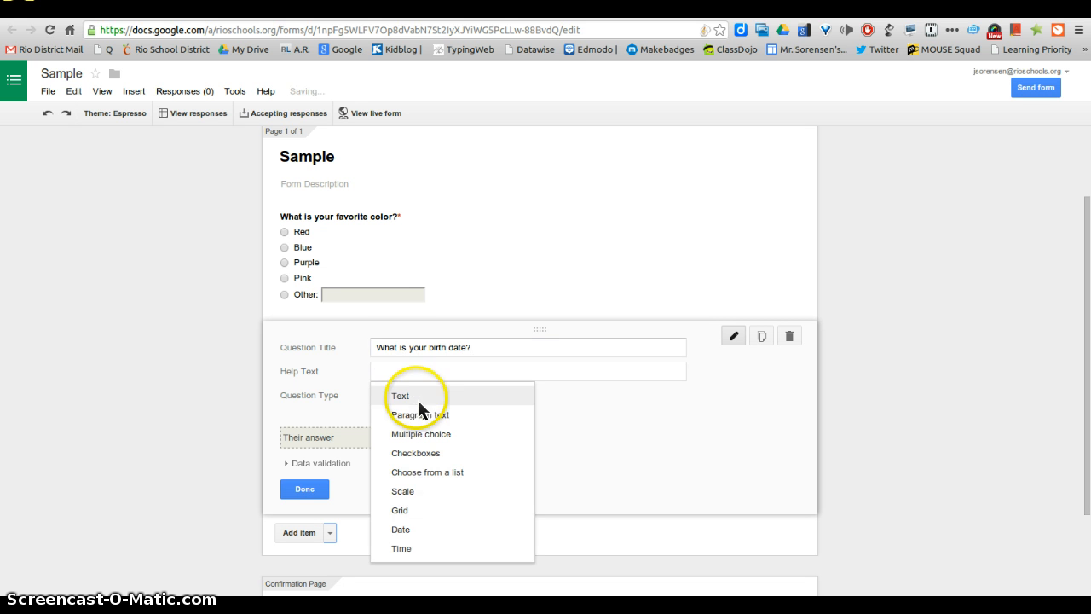
left_click(406, 537)
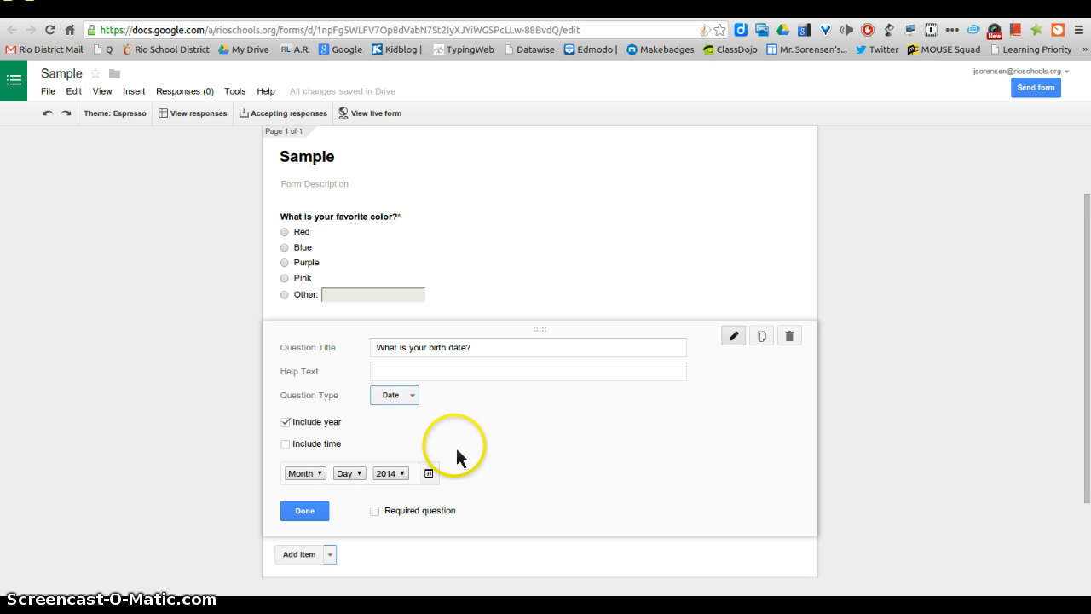
left_click(375, 511)
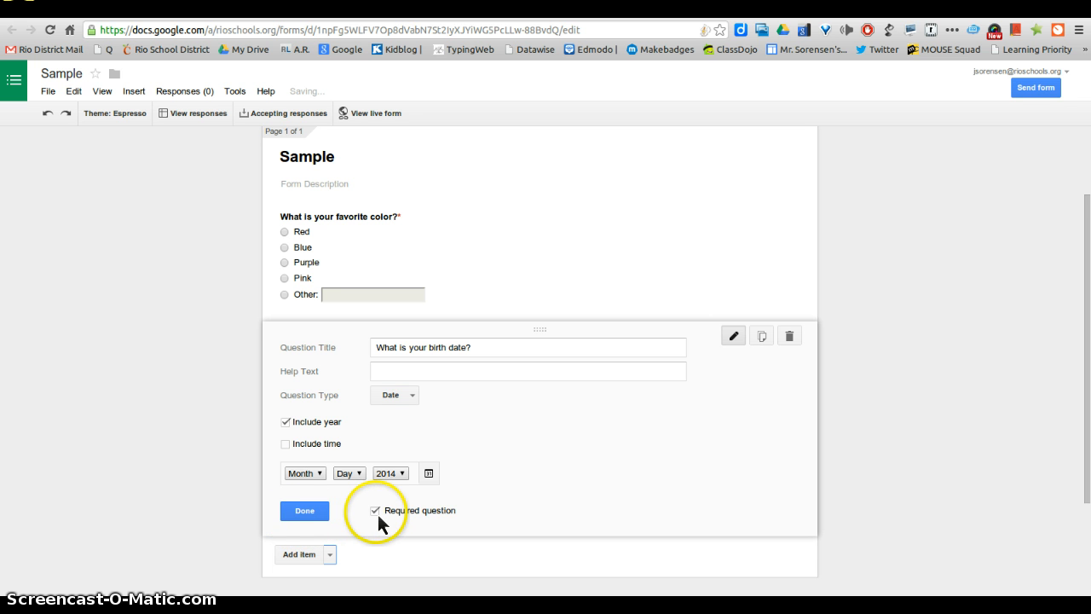
left_click(307, 512)
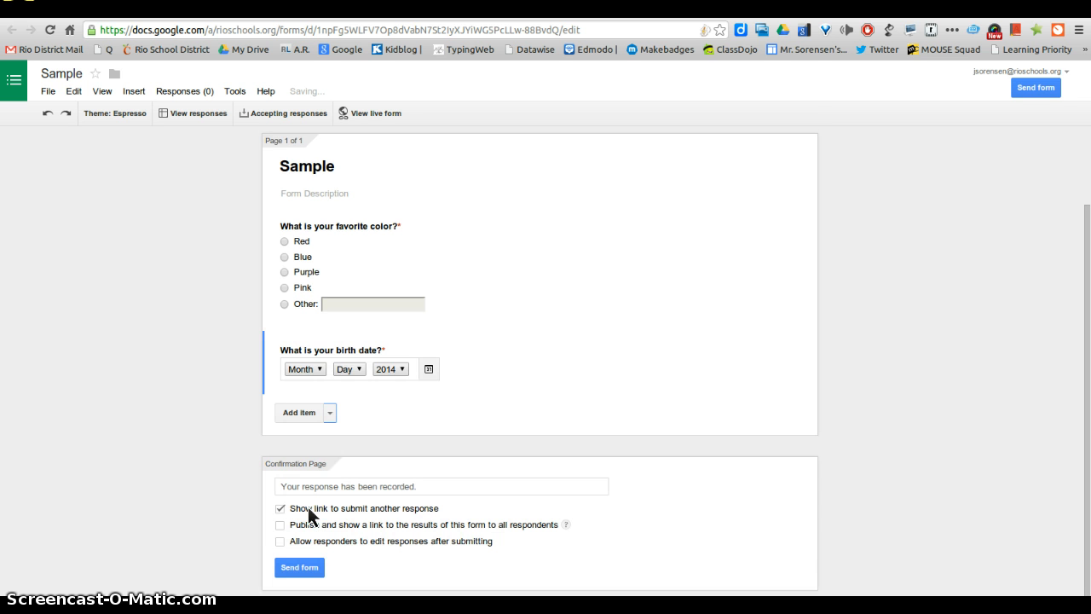
Step: Add a Text question below the birth date question, titled "What is your name?"
left_click(330, 414)
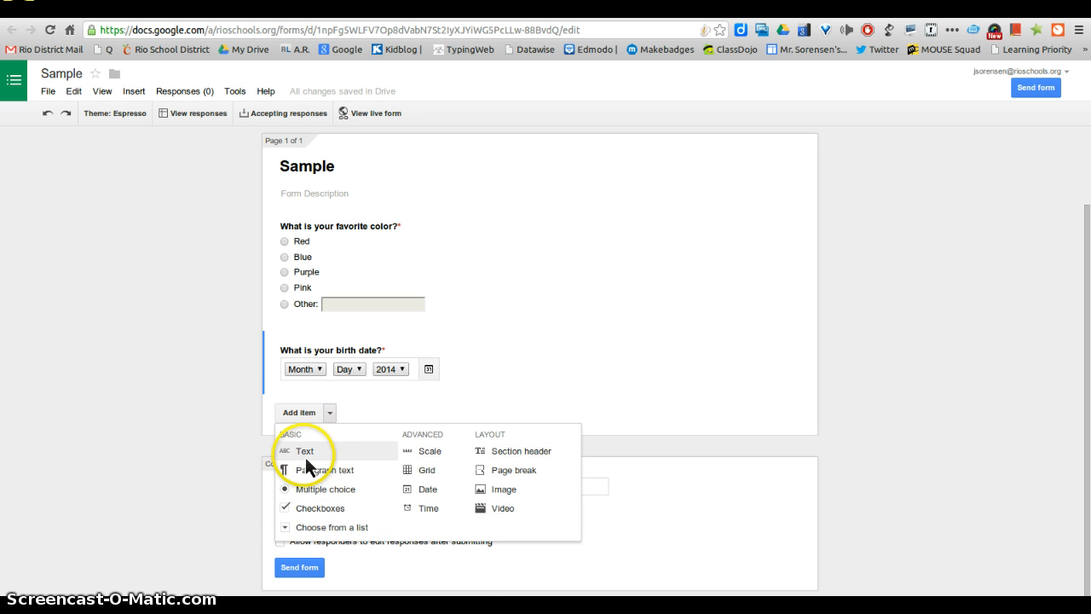
left_click(306, 454)
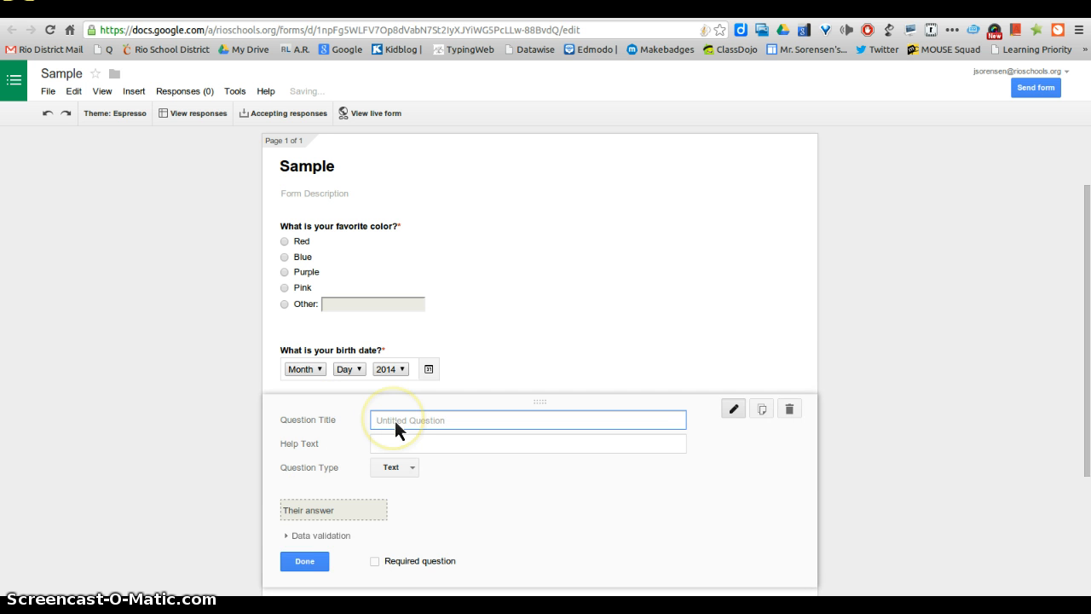
type("What")
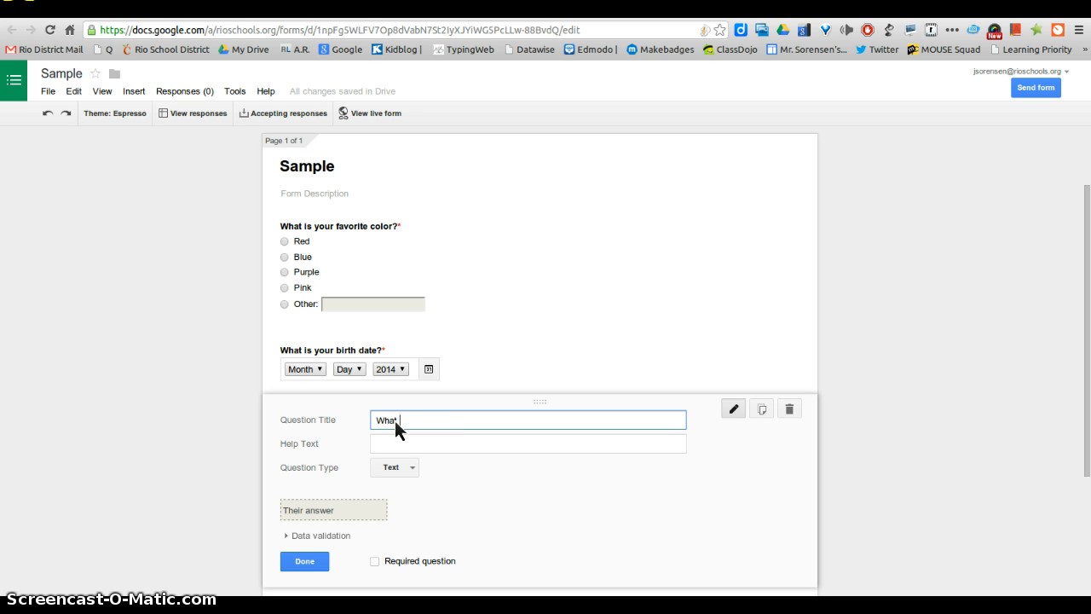
type(" is your name")
key("BackSpace")
key("BackSpace")
key("BackSpace")
type("ame?")
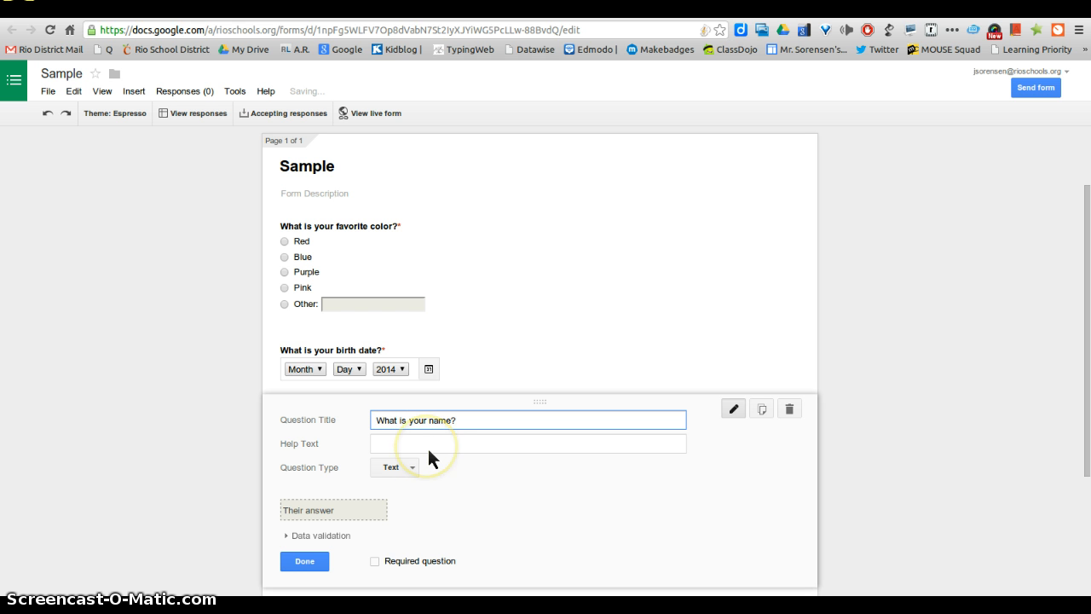
Step: Give the name question the help text "First name only", and save it as a required question
left_click(427, 445)
type("F")
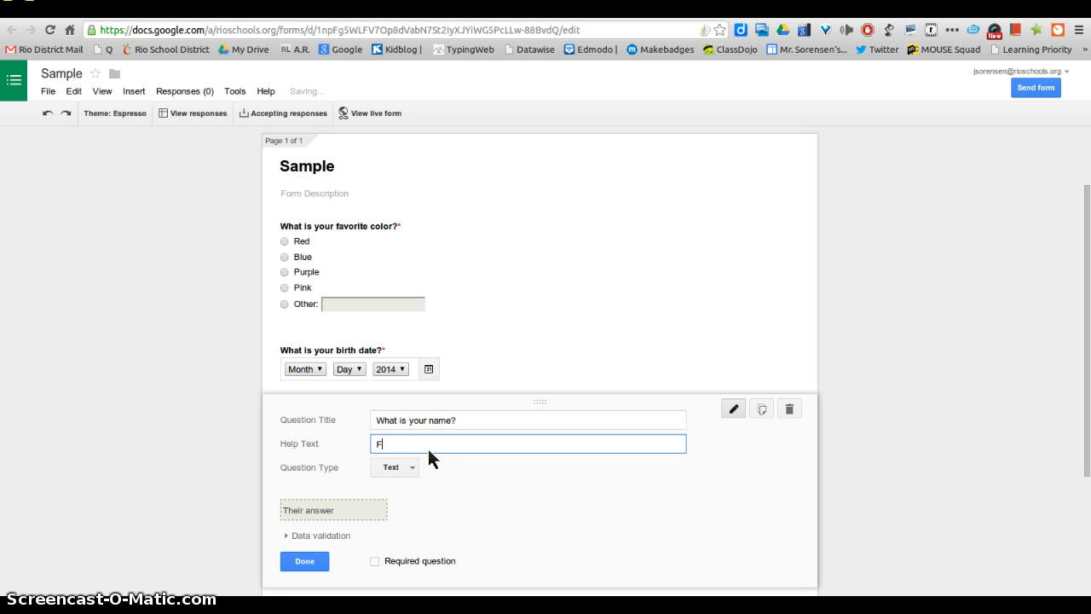
type("irst name only")
left_click(375, 562)
left_click(320, 563)
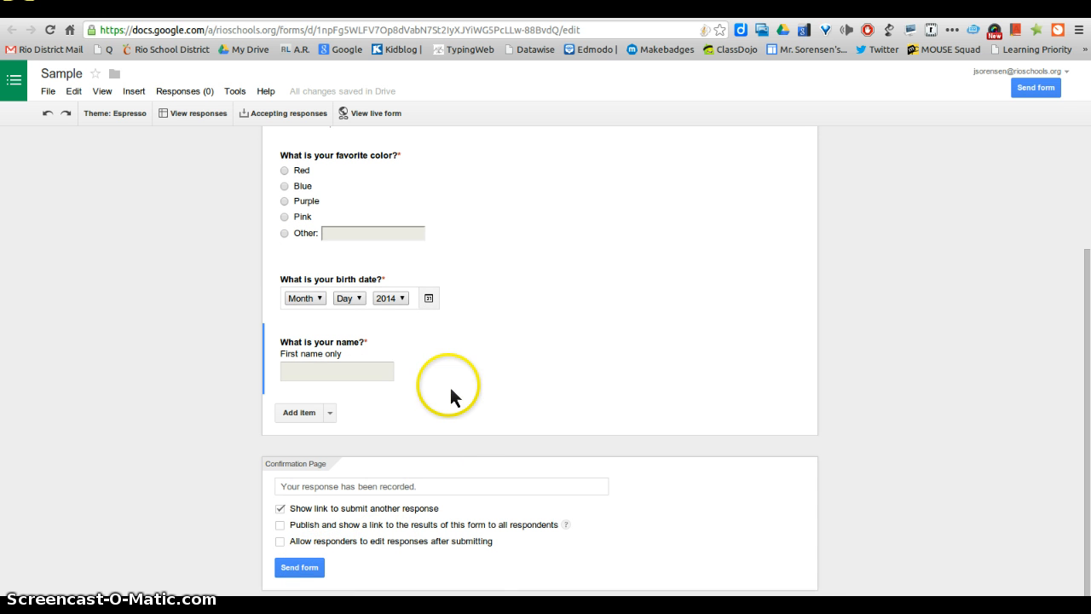
Step: Move the name question above the favorite color question and check the new order in the live form
left_click_drag(451, 374, 443, 235)
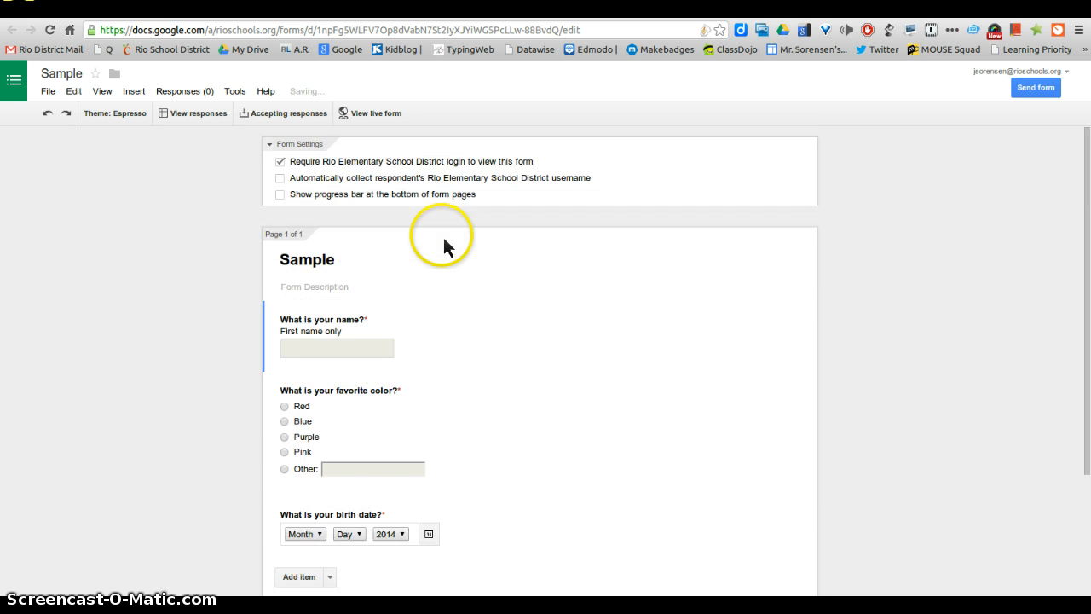
scroll(385, 418, "down", 2)
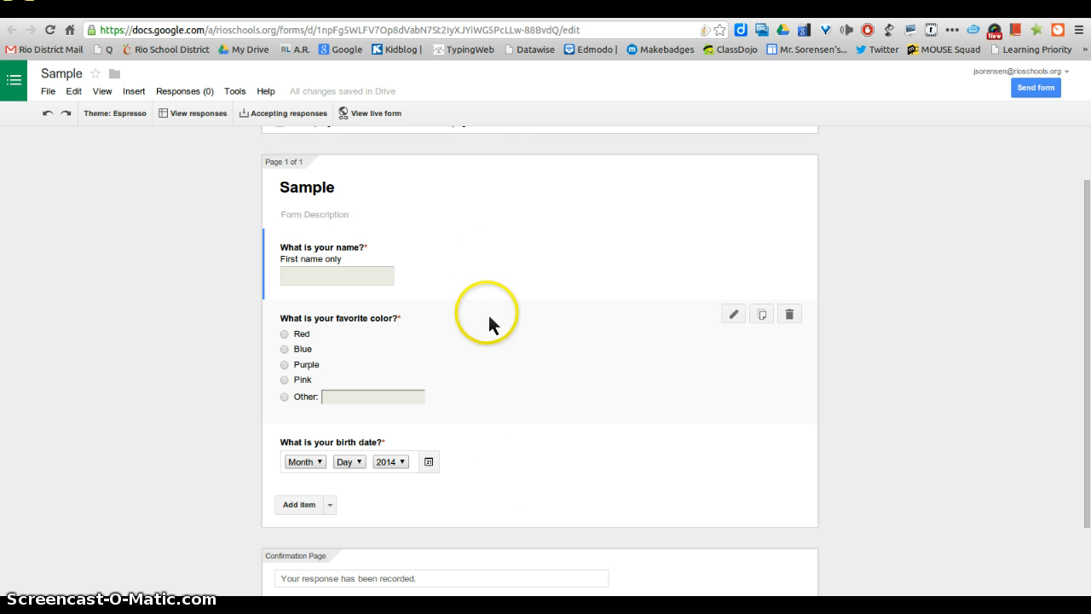
scroll(491, 387, "up", 2)
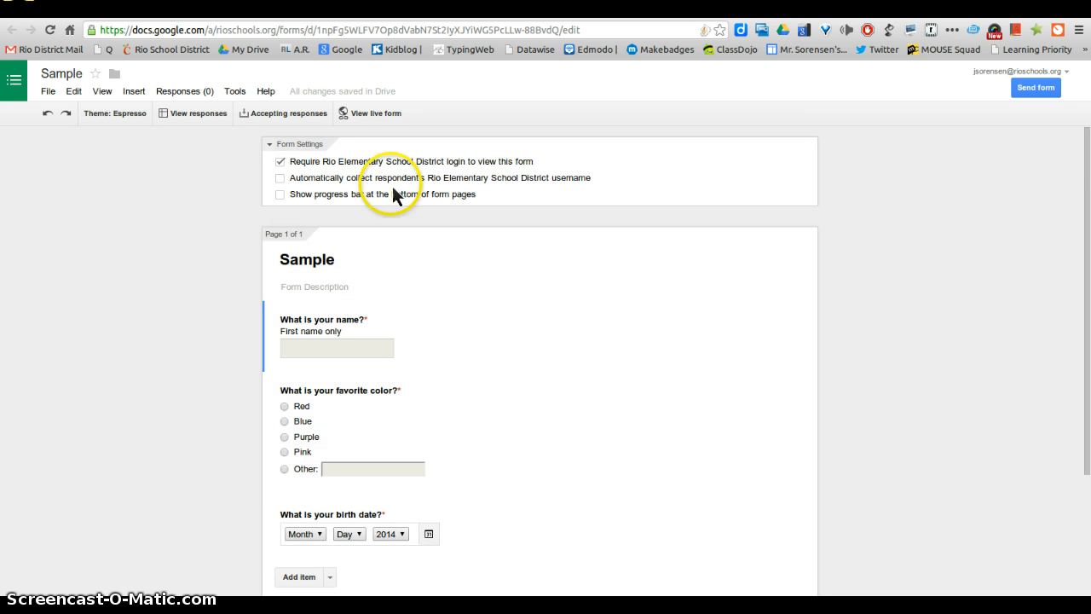
left_click(378, 115)
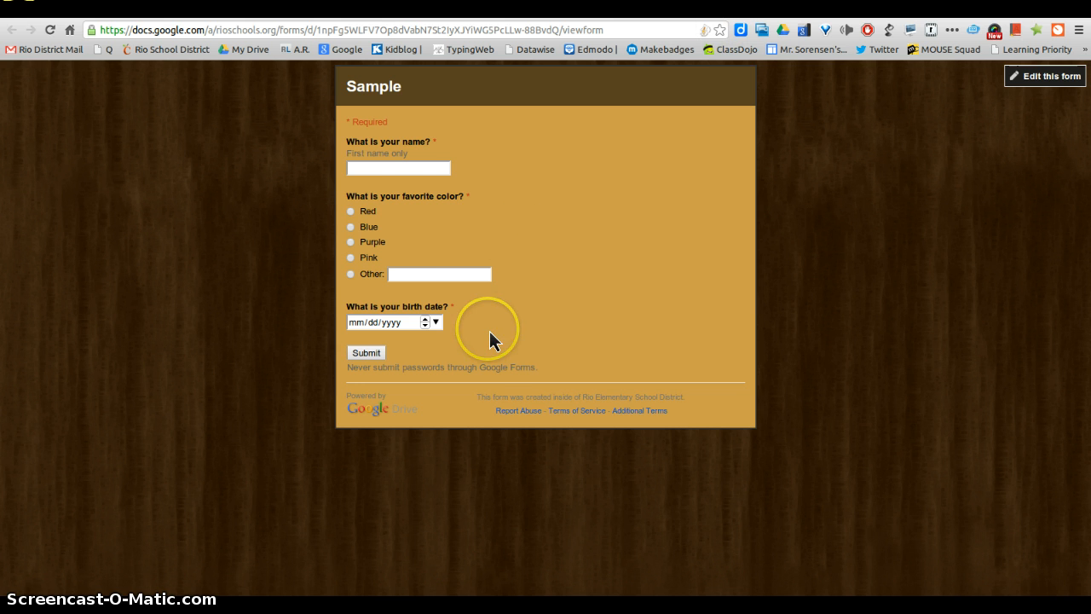
key("ctrl+w")
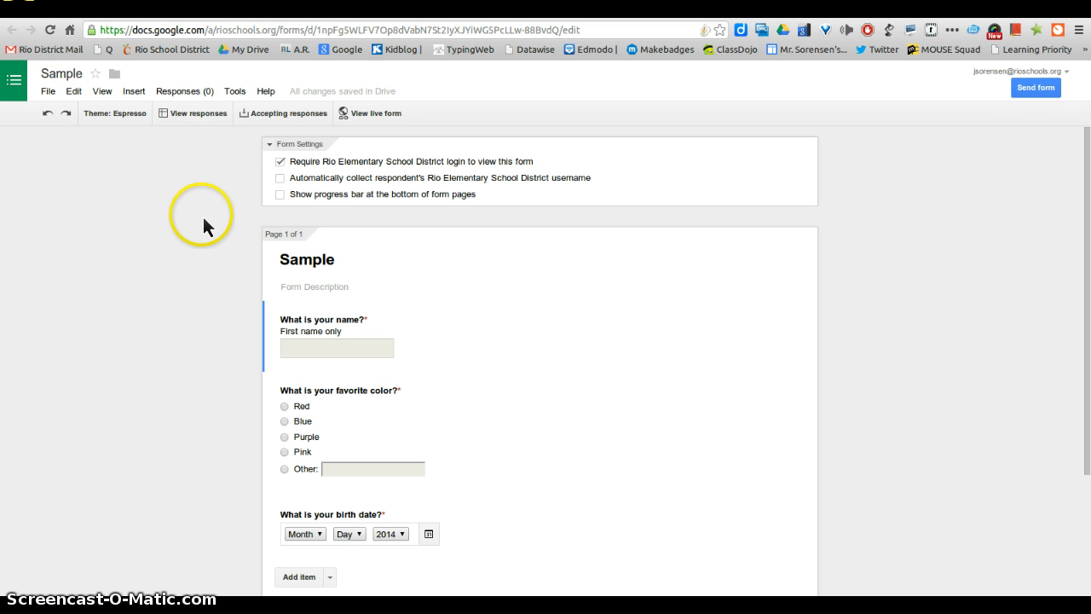
Step: Start sending the form by email and enter the recipient's suggested email address
left_click(1033, 87)
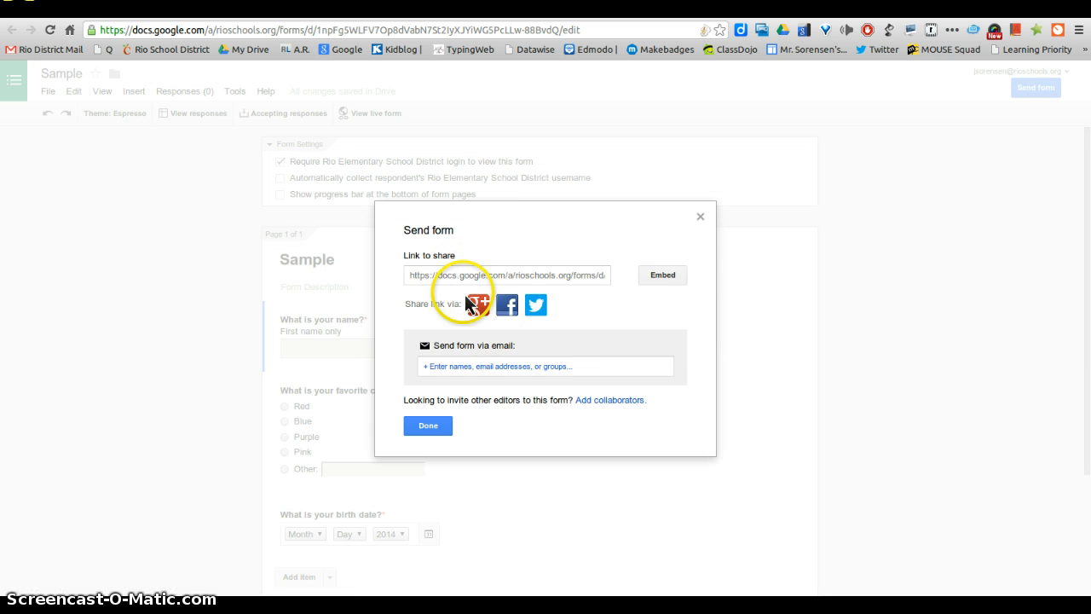
left_click(472, 366)
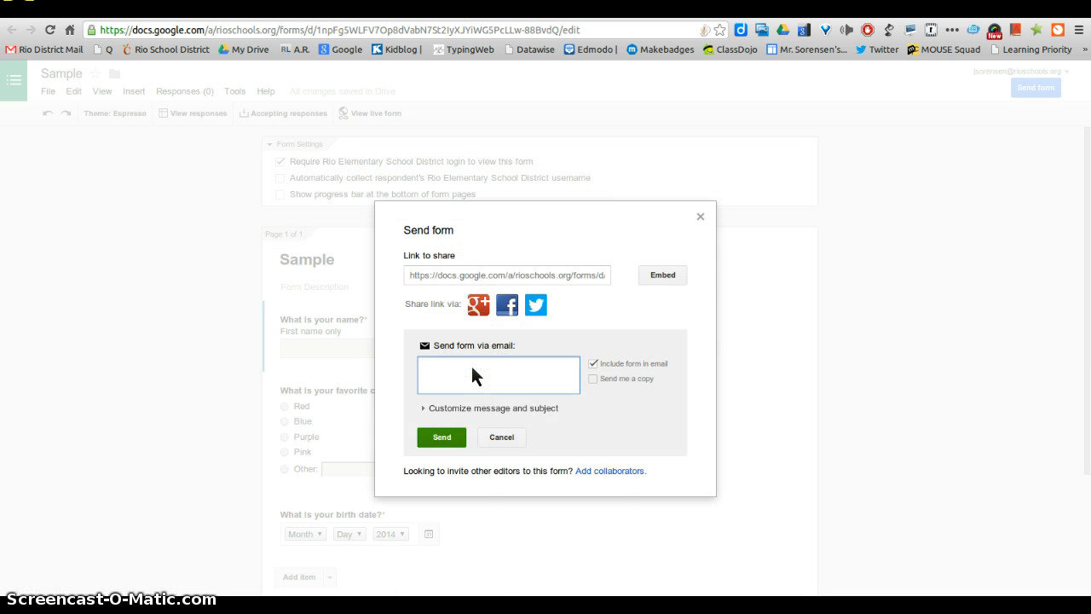
type("js")
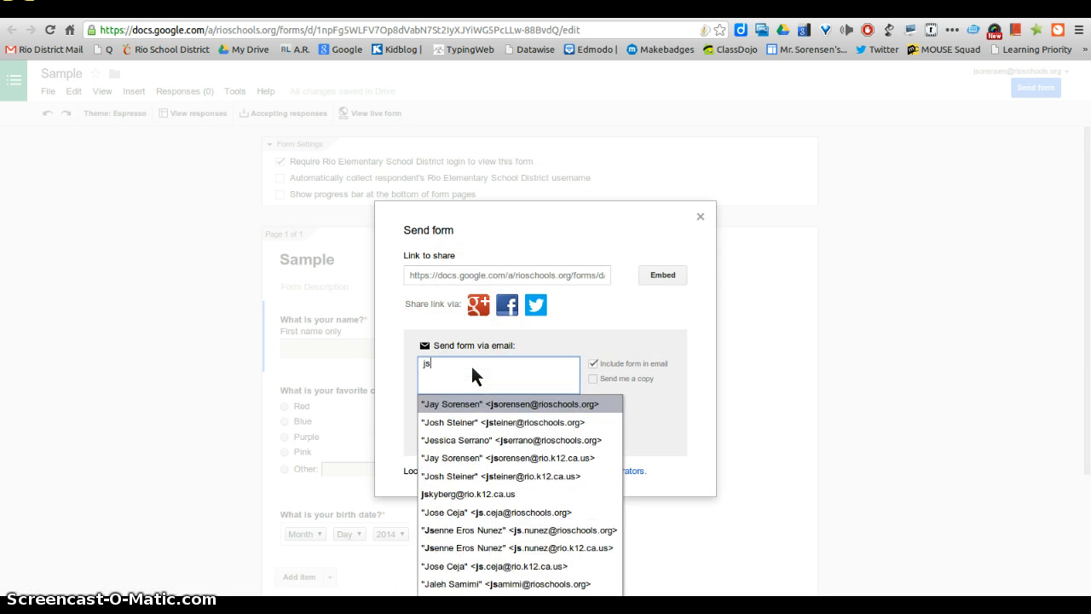
left_click(518, 405)
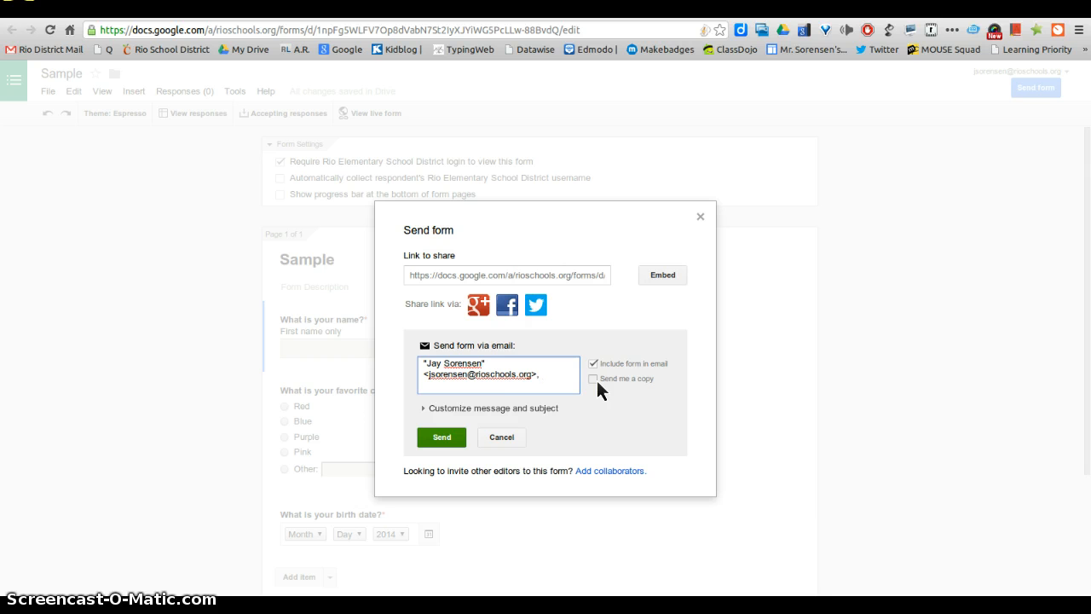
Step: Send the form by email to the entered recipient, with the form included in the message
left_click(444, 435)
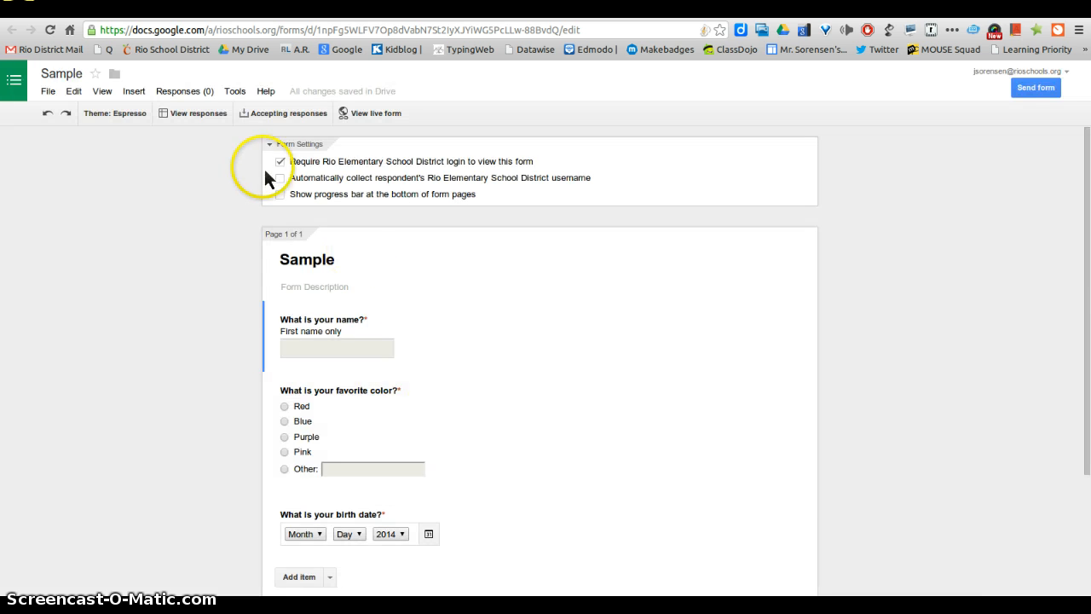
Step: Stop the form from accepting responses, and turn response collection back on
left_click(265, 118)
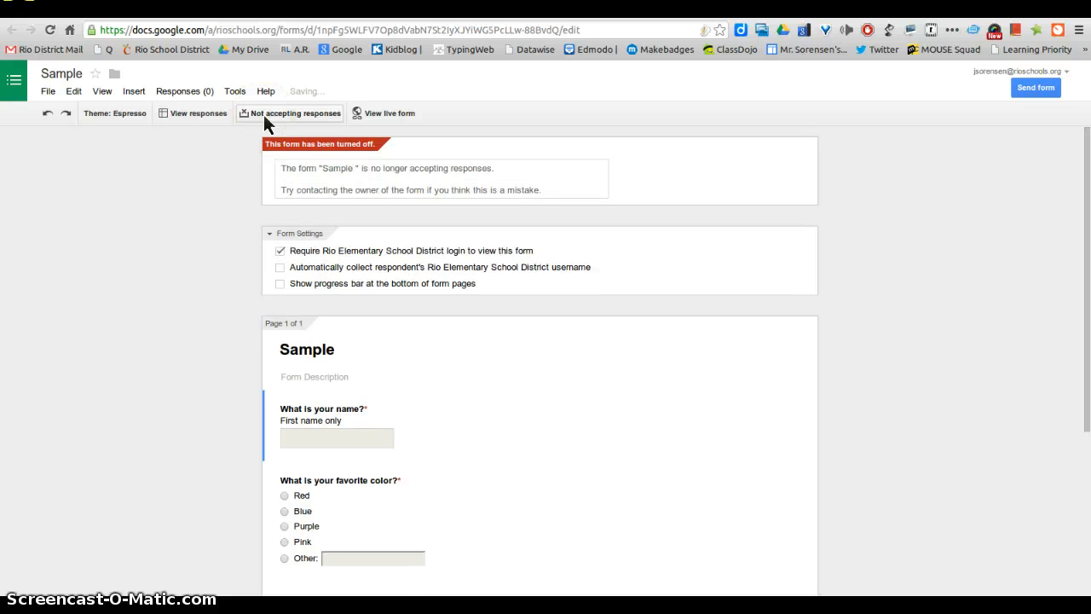
left_click(263, 115)
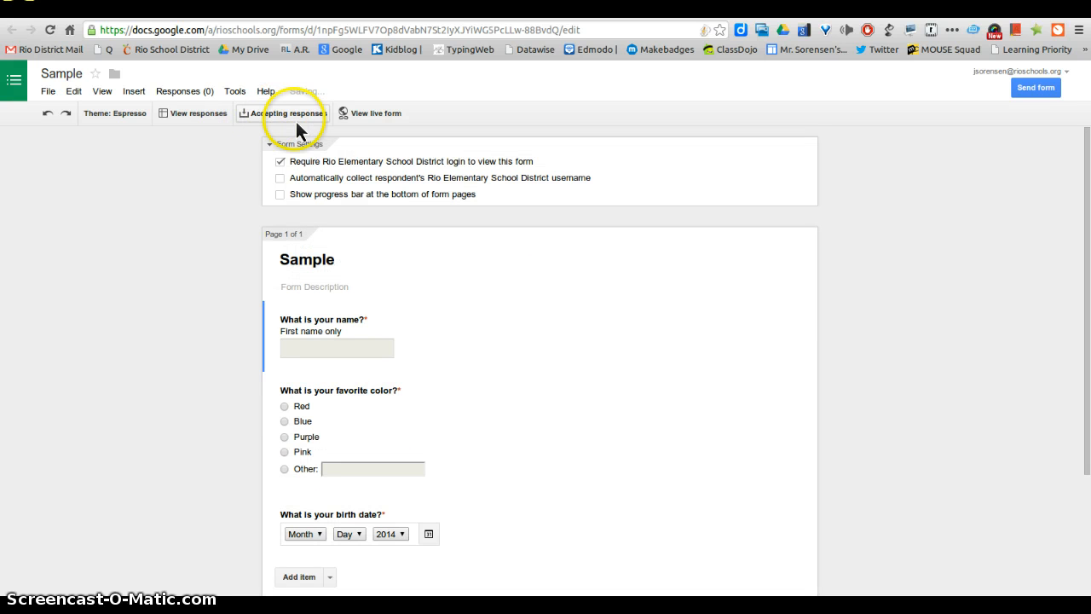
Step: View the form's responses spreadsheet and check for the Sample (Responses) file in the Drive file list
left_click(199, 114)
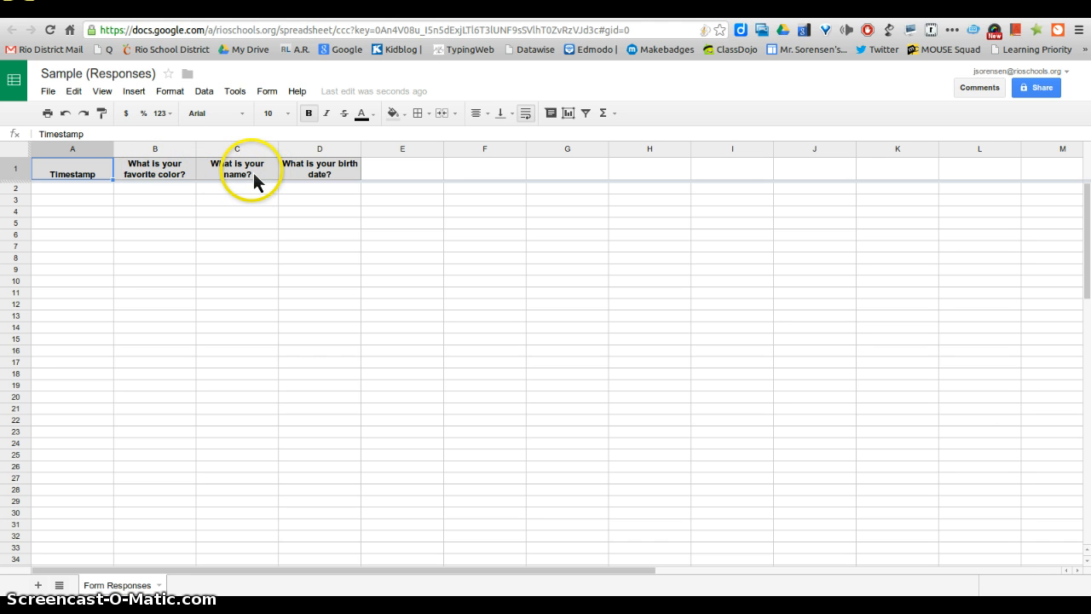
left_click(358, 5)
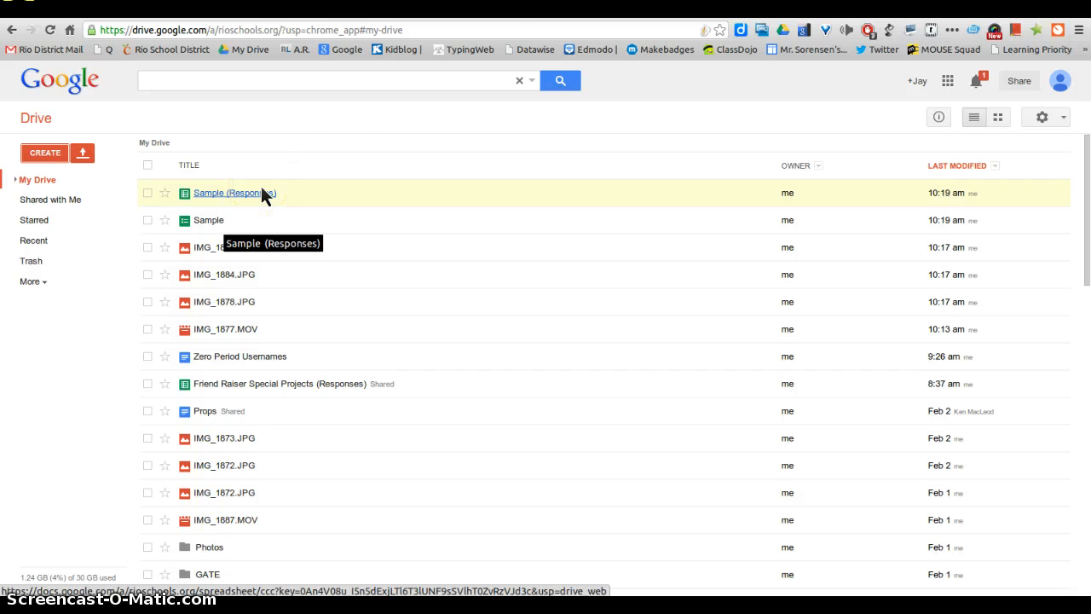
left_click(221, 83)
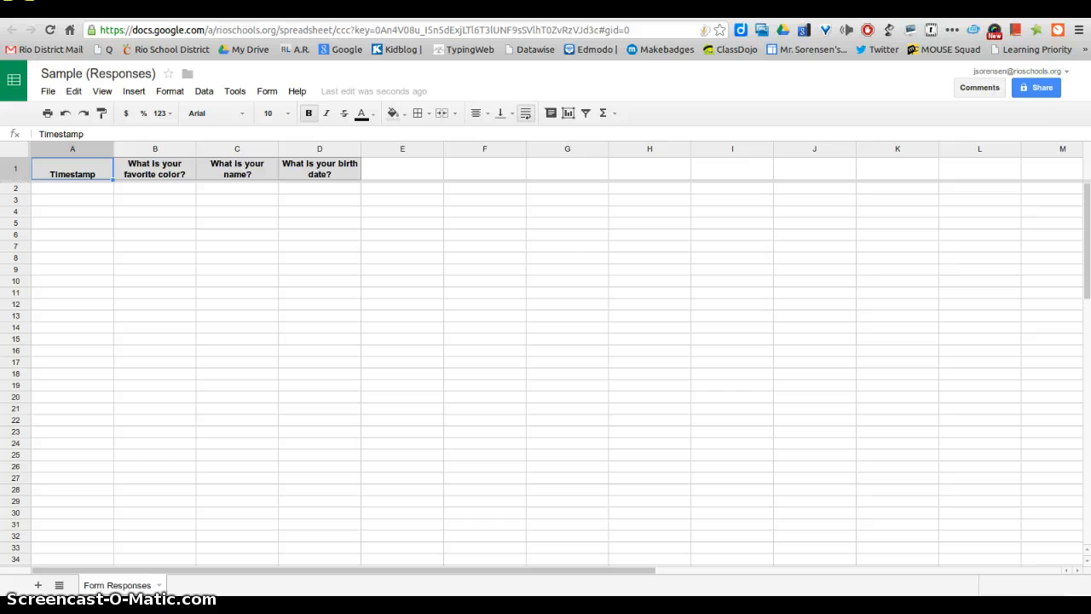
Step: Return to the Sample form editor and review its questions and confirmation page settings
left_click(547, 7)
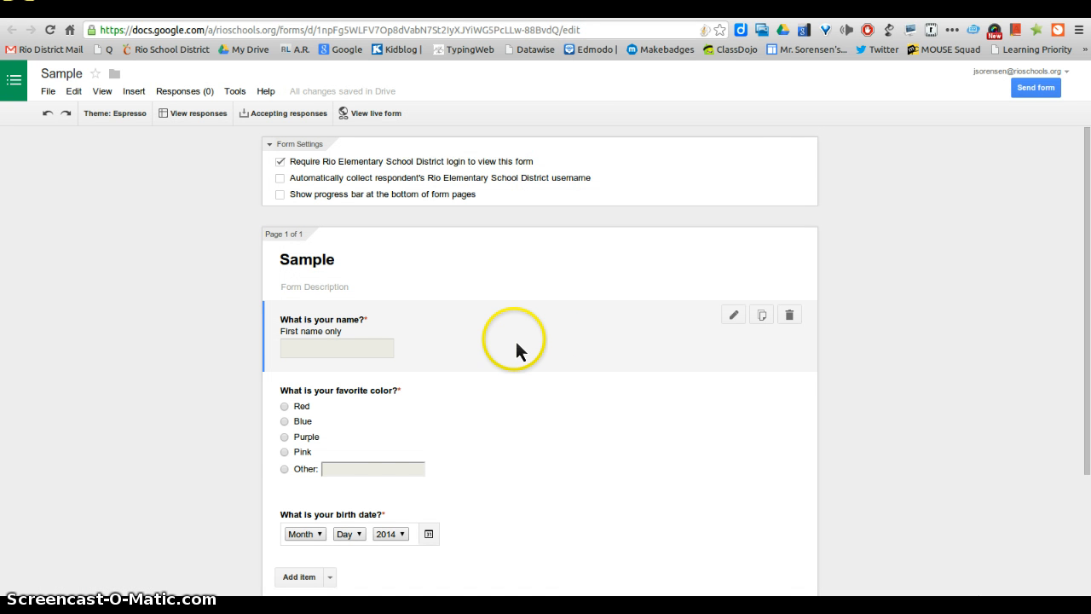
scroll(515, 338, "down", 3)
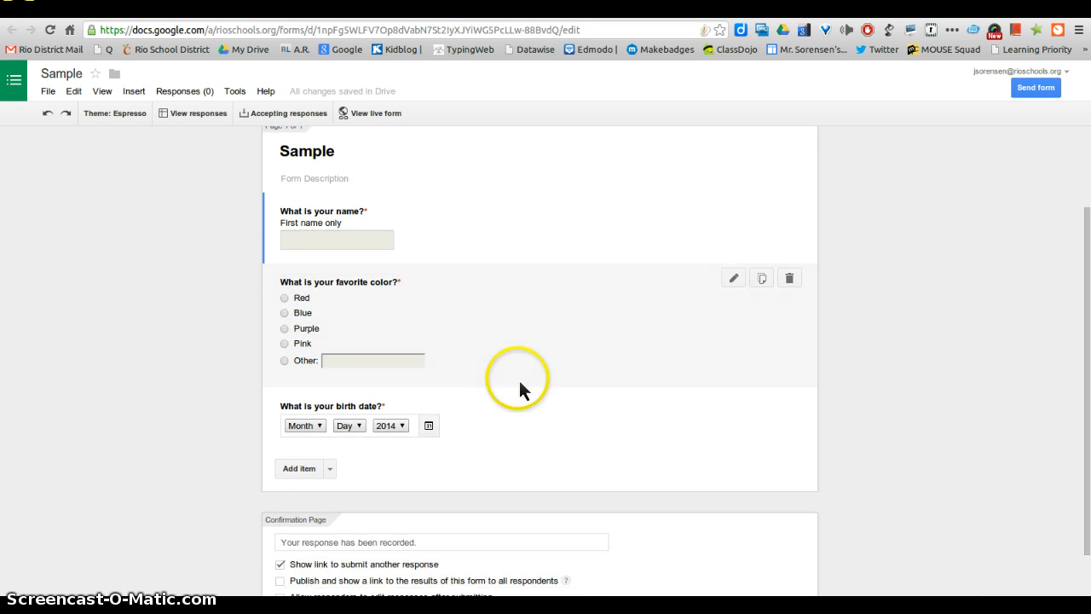
scroll(518, 423, "down", 1)
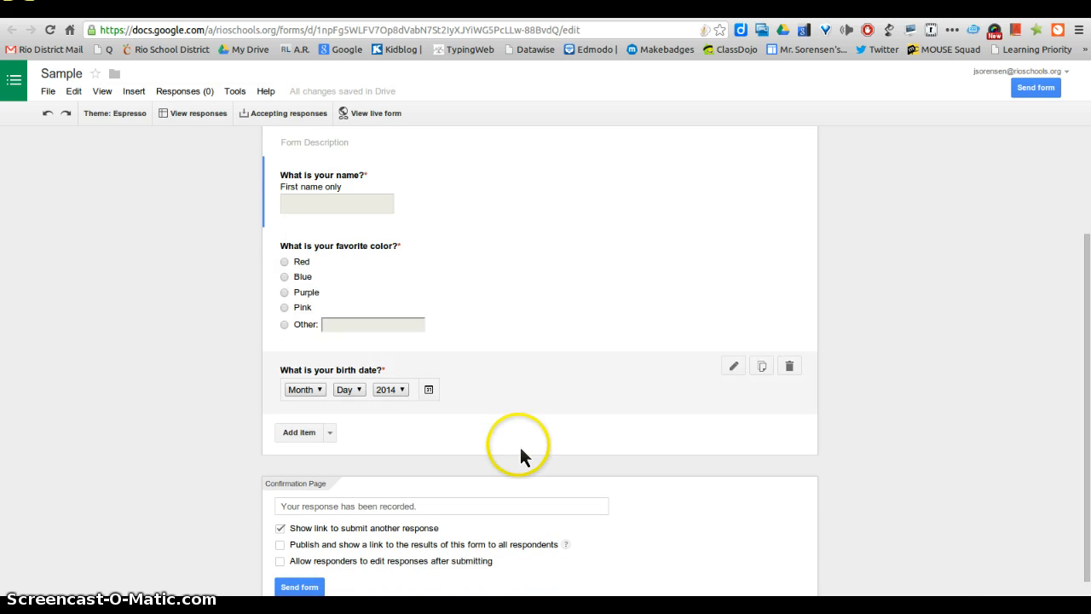
scroll(520, 458, "up", 4)
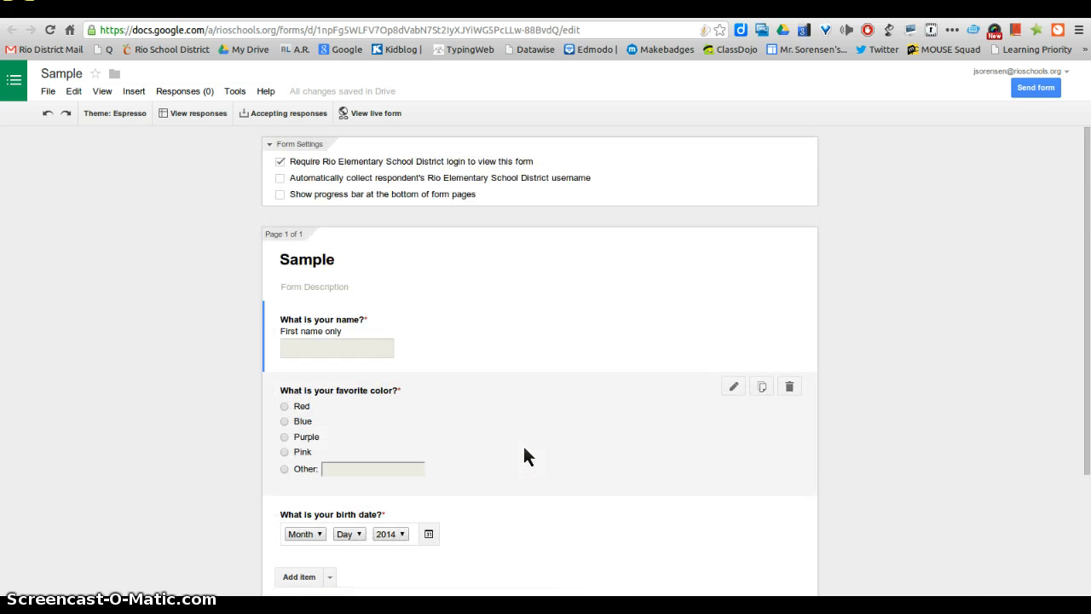